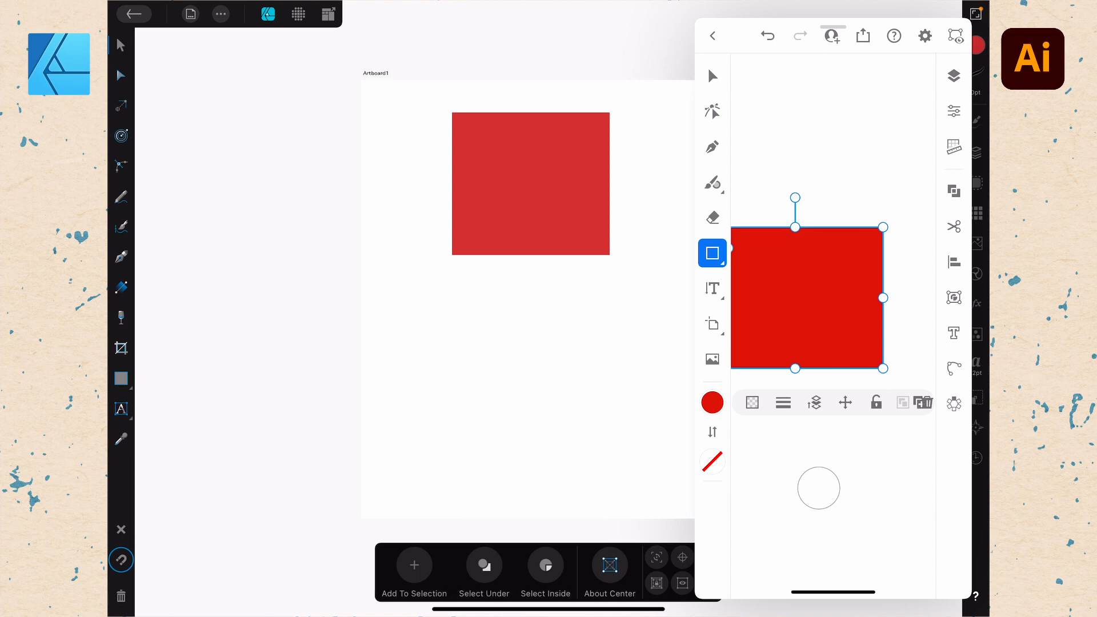
# Step: Switch Illustrator to the Selection tool with red squares already drawn in both apps
pyautogui.click(712, 76)
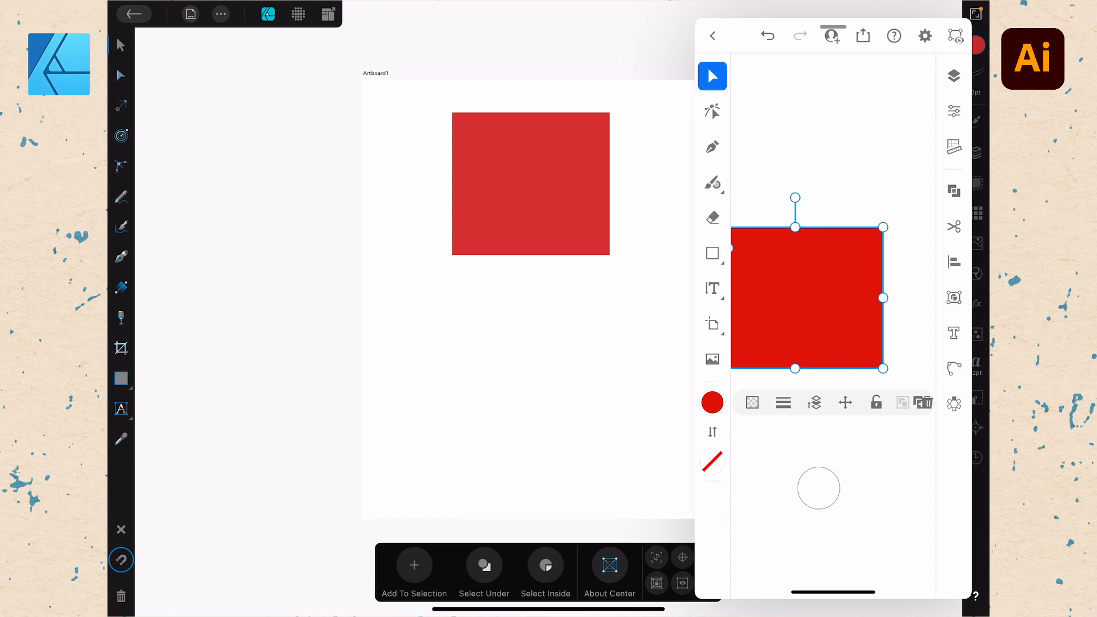
# Step: Enter Affinity's Designer persona and switch both apps to node / anchor-point editing
pyautogui.click(268, 14)
pyautogui.moveTo(531, 184); pyautogui.dragTo(513, 184)
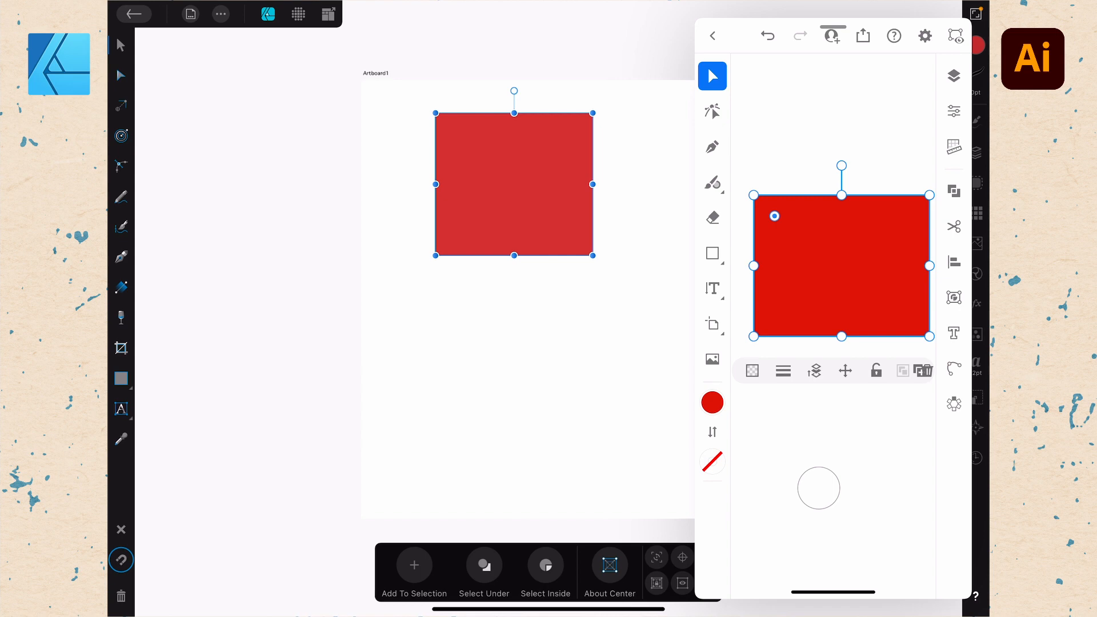
pyautogui.click(119, 75)
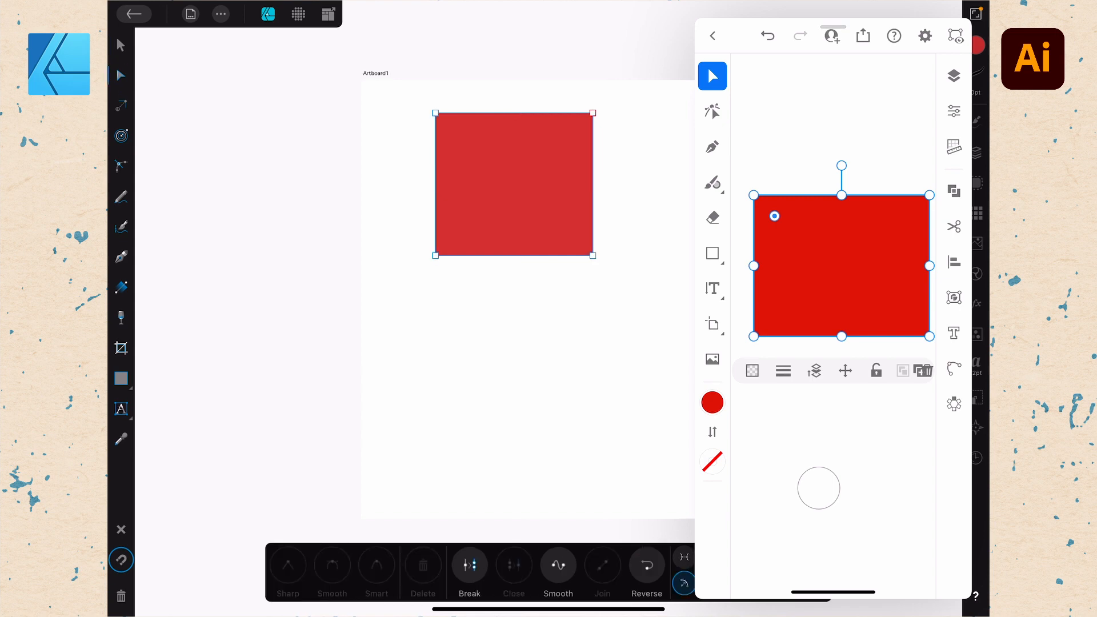
pyautogui.click(712, 112)
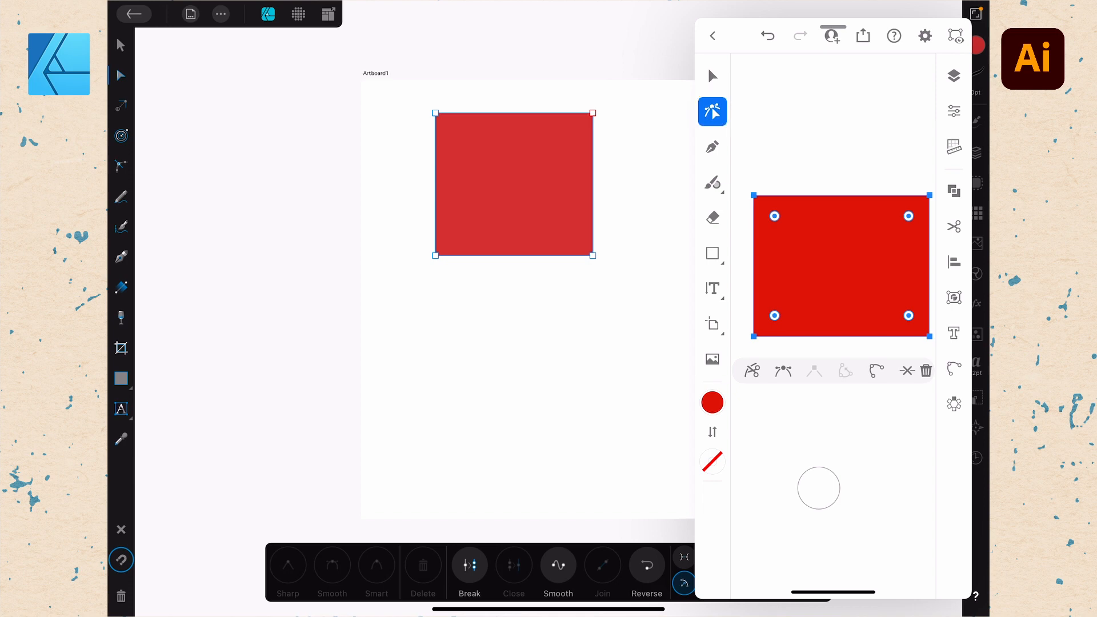
# Step: Pull each square's top-left corner point out of place, skewing its top edge
pyautogui.click(435, 113)
pyautogui.moveTo(435, 114); pyautogui.dragTo(435, 115)
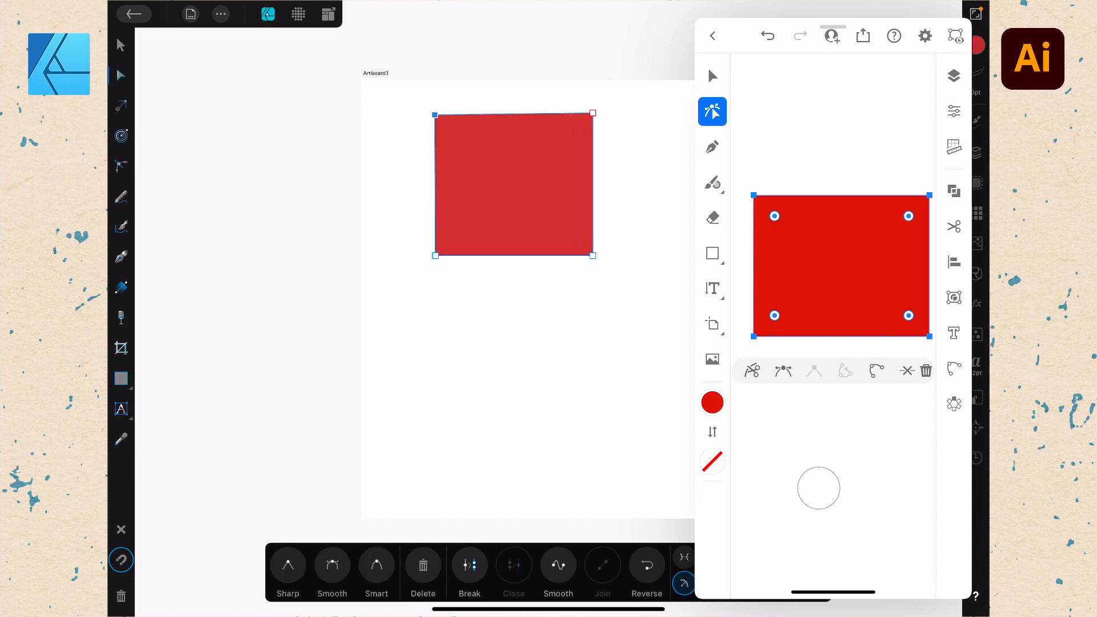
pyautogui.moveTo(841, 266); pyautogui.dragTo(846, 262)
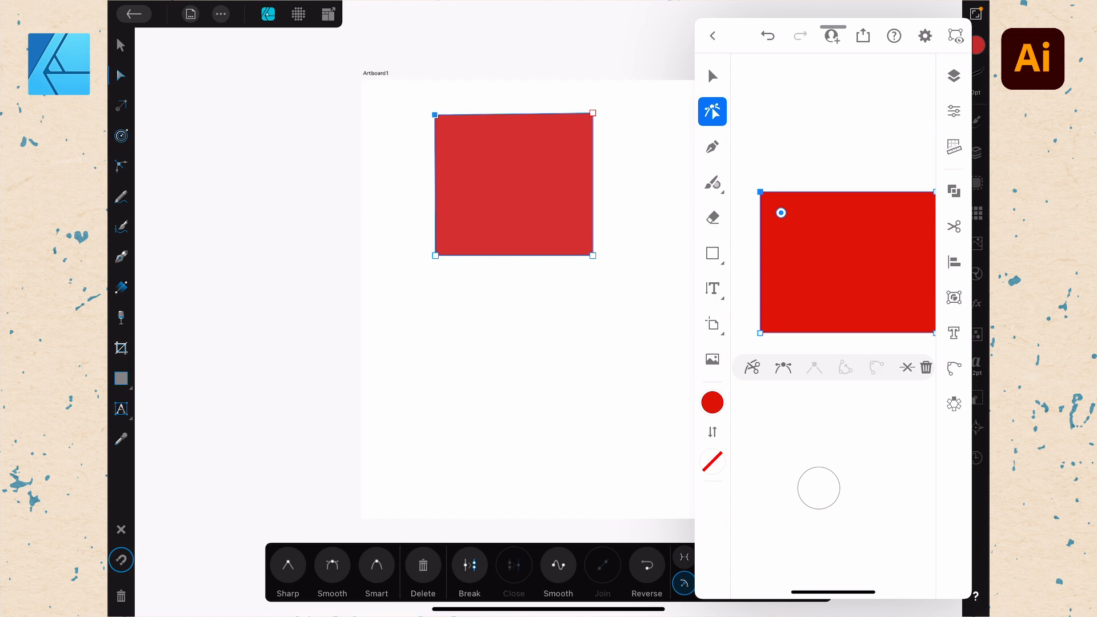
pyautogui.moveTo(781, 213); pyautogui.dragTo(781, 204)
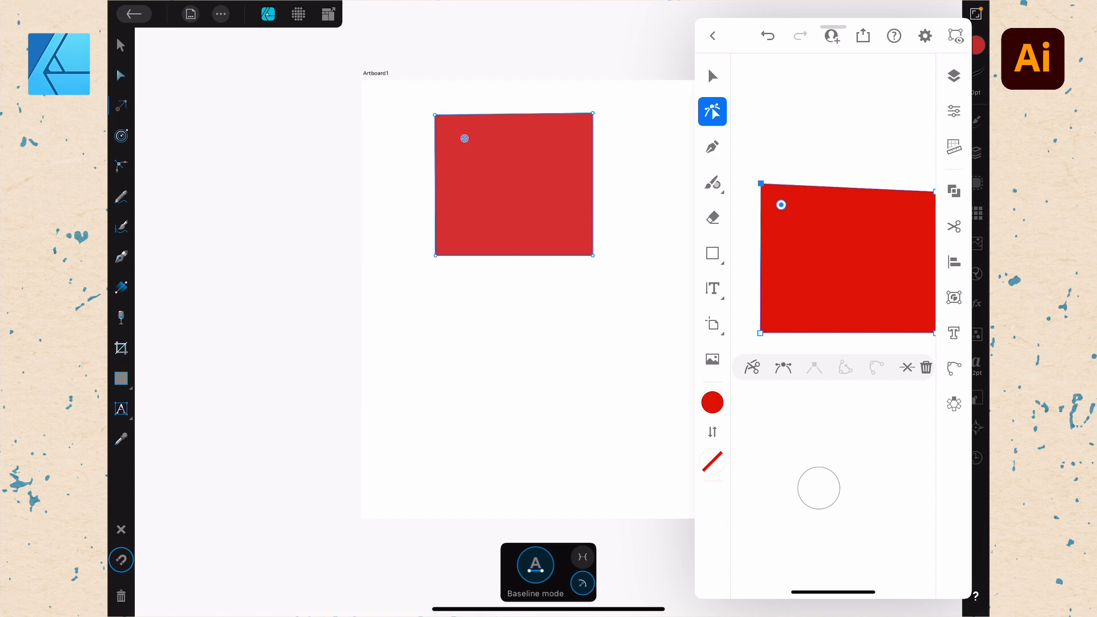
# Step: Rotate and slightly shrink the Affinity square; undo the last change in Illustrator
pyautogui.moveTo(592, 255)
pyautogui.mouseDown()
pyautogui.moveTo(592, 231)
pyautogui.moveTo(591, 251)
pyautogui.mouseUp()
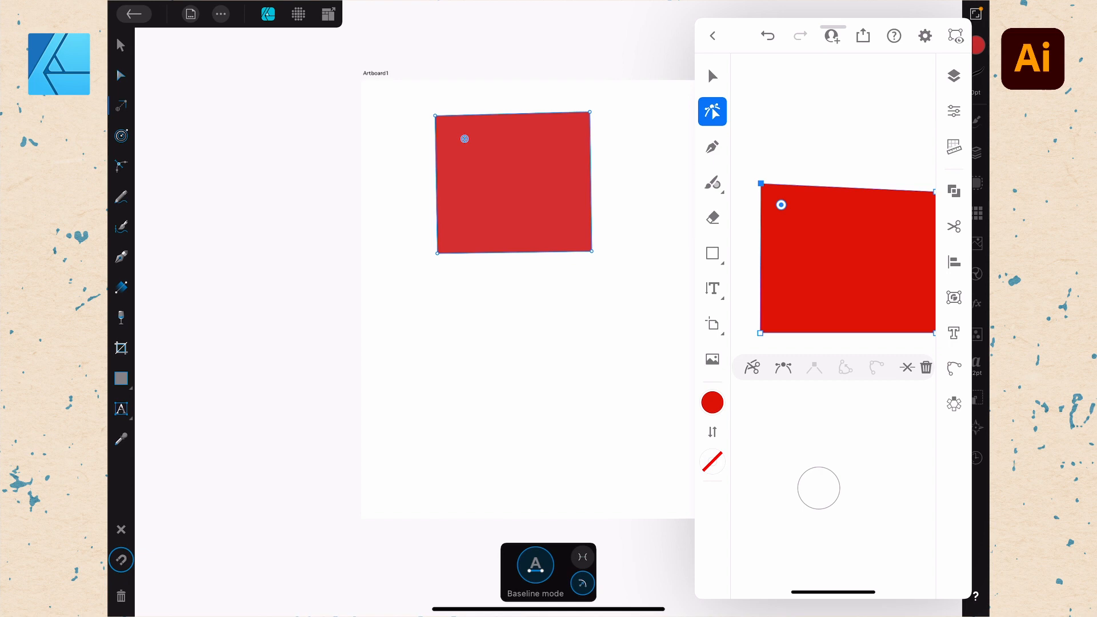
pyautogui.hotkey('ctrl', 'z')
# Step: Apply a slight contour offset of about -0.016 in to the Affinity square
pyautogui.click(121, 135)
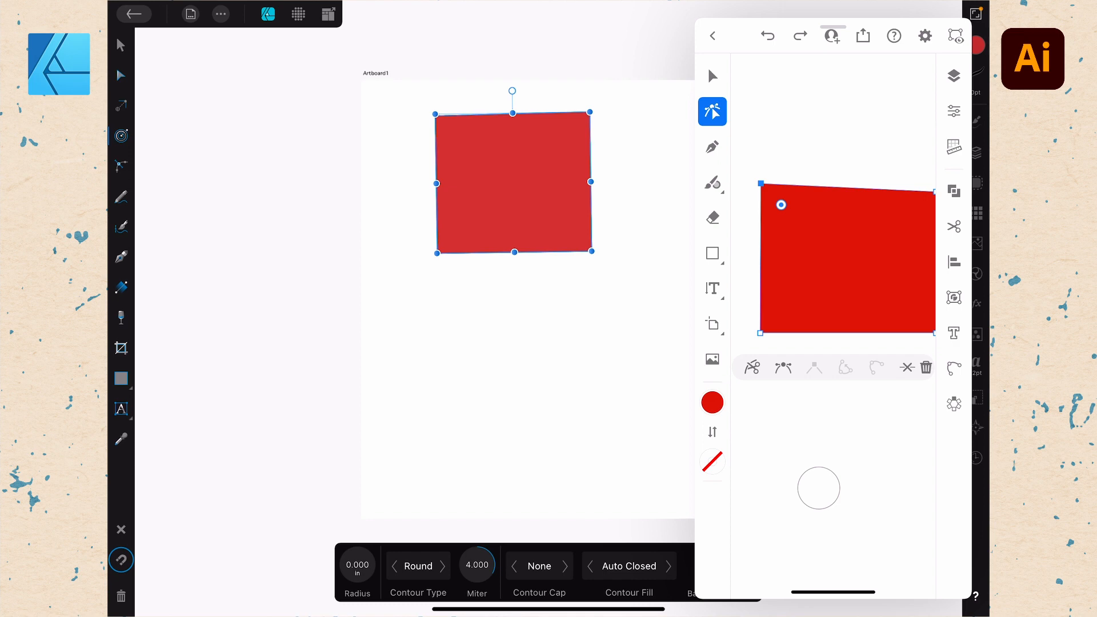
pyautogui.moveTo(515, 180)
pyautogui.mouseDown()
pyautogui.moveTo(550, 180)
pyautogui.moveTo(472, 180)
pyautogui.moveTo(501, 180)
pyautogui.mouseUp()
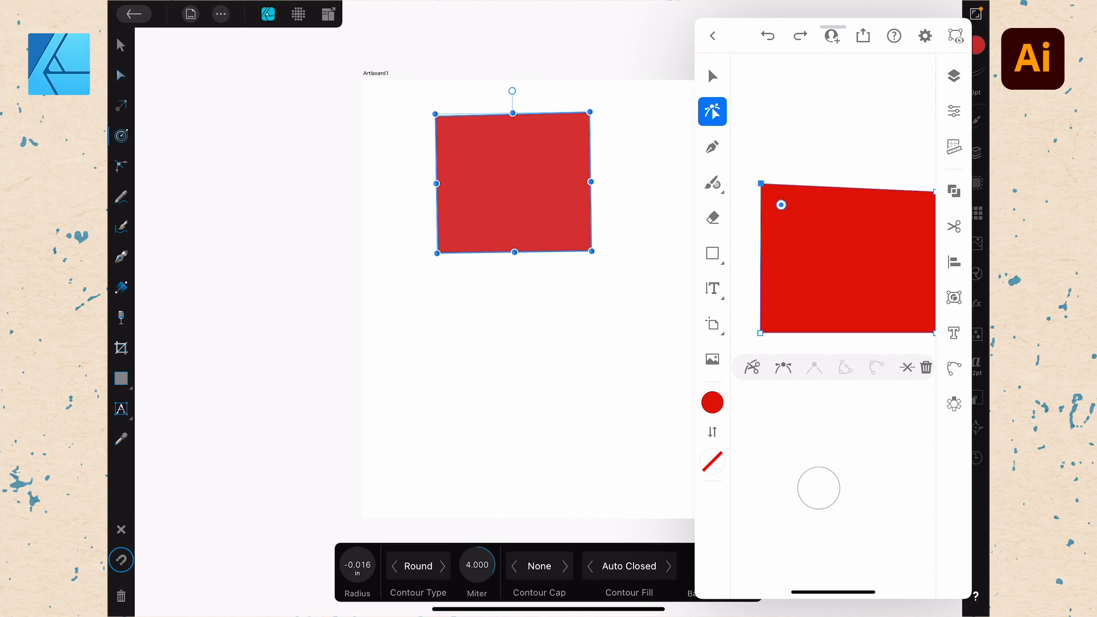
pyautogui.click(120, 166)
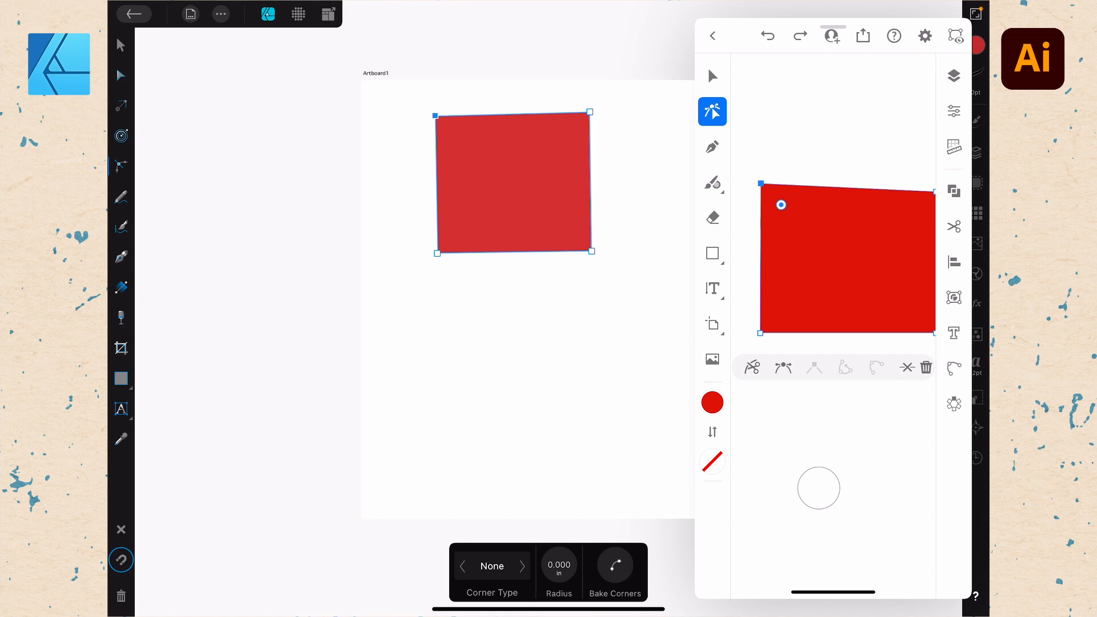
# Step: Round the top-left corner in both apps, Affinity's radius 0.090 in, Illustrator via the live corner widget
pyautogui.moveTo(435, 114); pyautogui.dragTo(437, 117)
pyautogui.moveTo(782, 204)
pyautogui.mouseDown()
pyautogui.moveTo(798, 225)
pyautogui.moveTo(781, 205)
pyautogui.mouseUp()
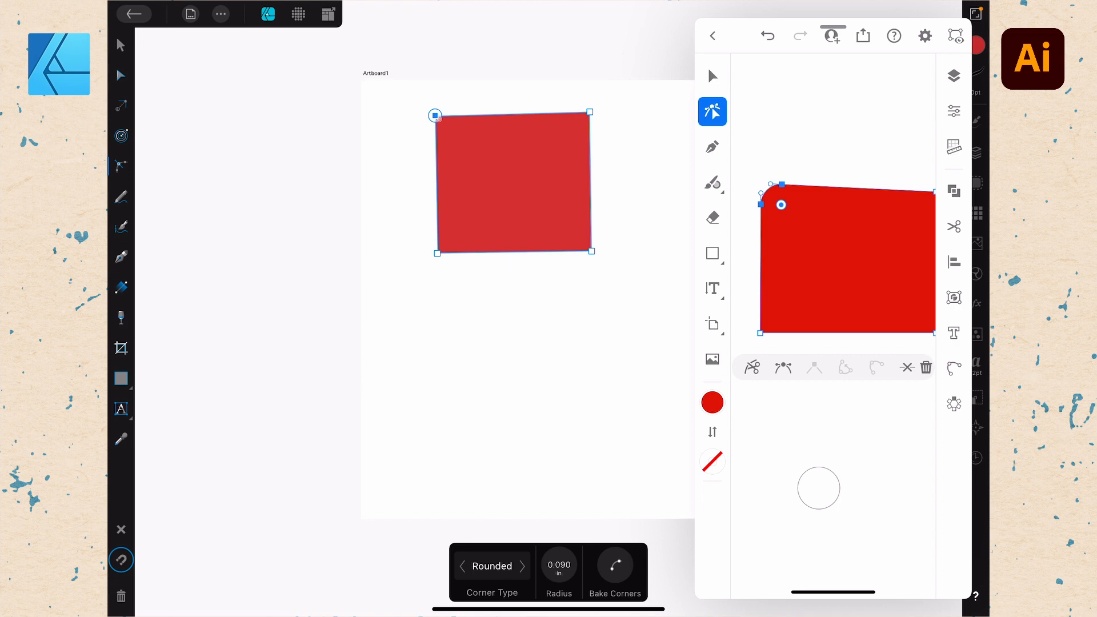
pyautogui.click(121, 197)
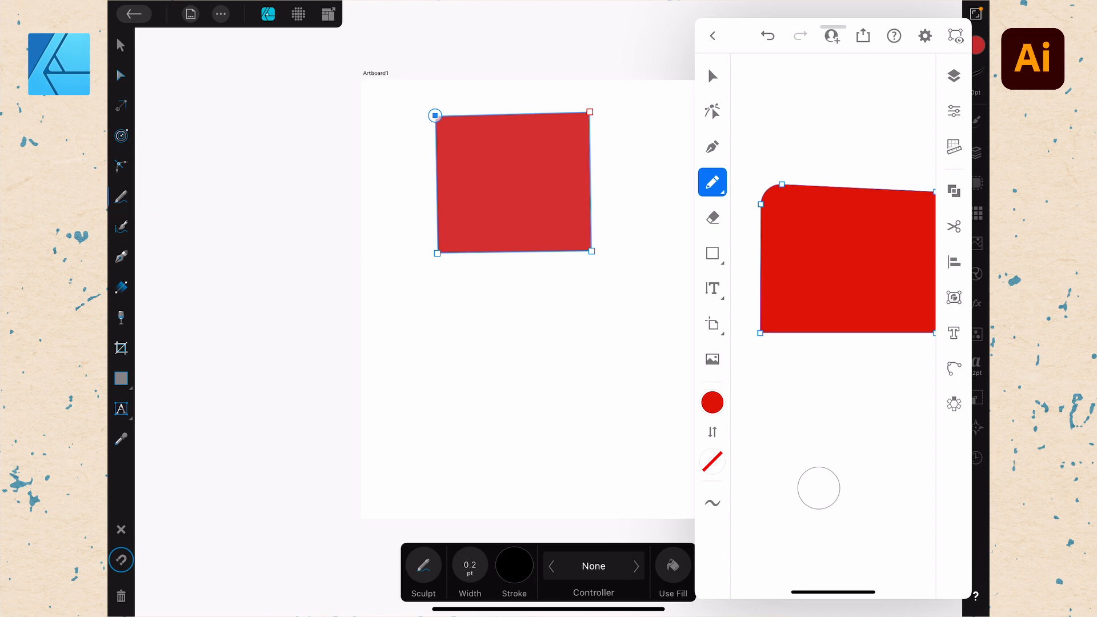
# Step: Draw a wavy freehand pencil curve below the red square in each app
pyautogui.moveTo(403, 264); pyautogui.dragTo(506, 338)
pyautogui.moveTo(635, 380); pyautogui.dragTo(631, 386)
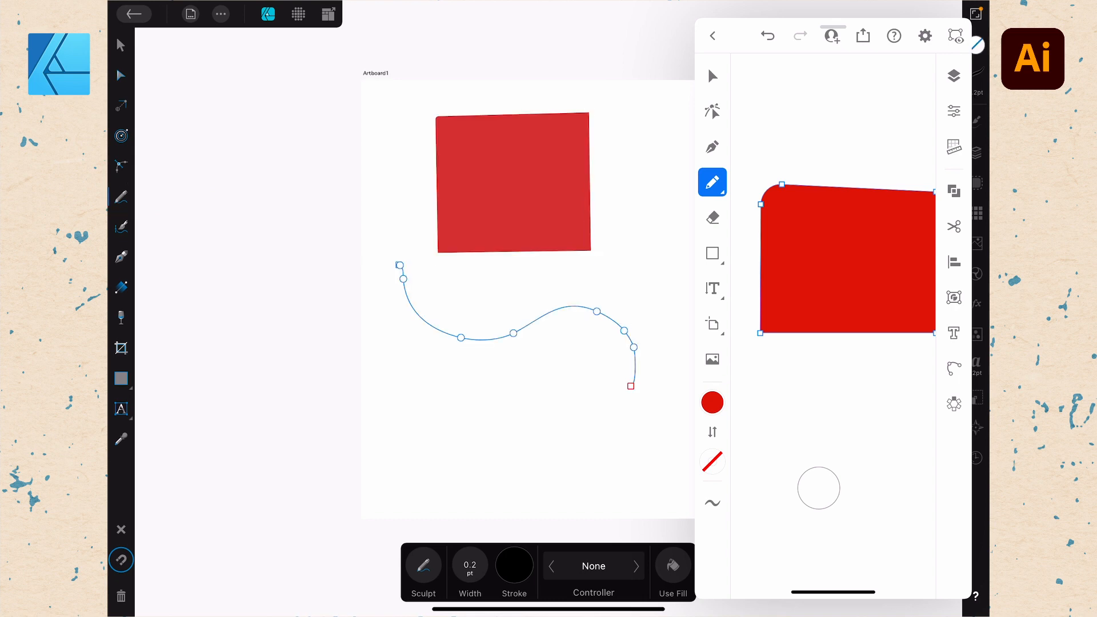
pyautogui.click(713, 181)
pyautogui.moveTo(754, 370)
pyautogui.mouseDown()
pyautogui.moveTo(810, 384)
pyautogui.moveTo(924, 441)
pyautogui.mouseUp()
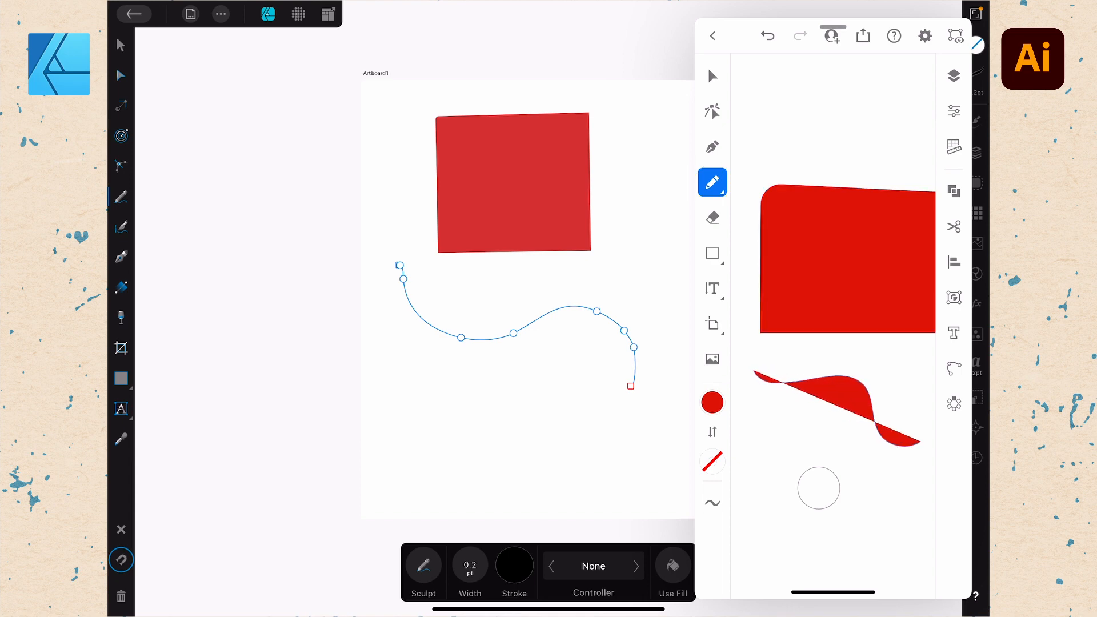
# Step: Check the Illustrator curve's colour in the colour panel, leaving it red-stroked
pyautogui.click(712, 403)
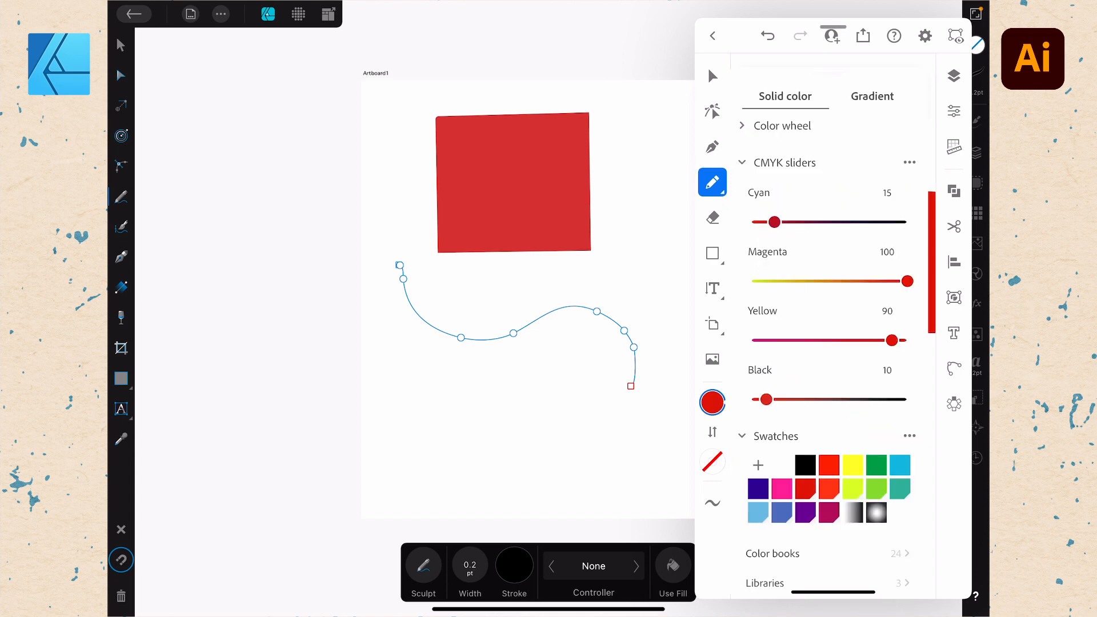
pyautogui.click(819, 487)
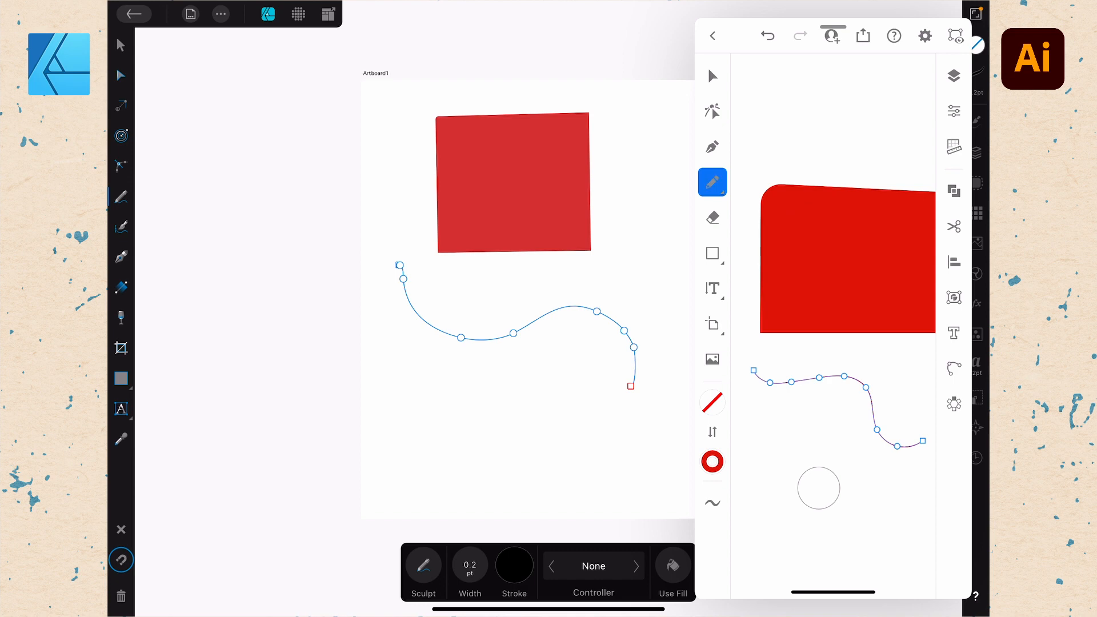
pyautogui.click(712, 182)
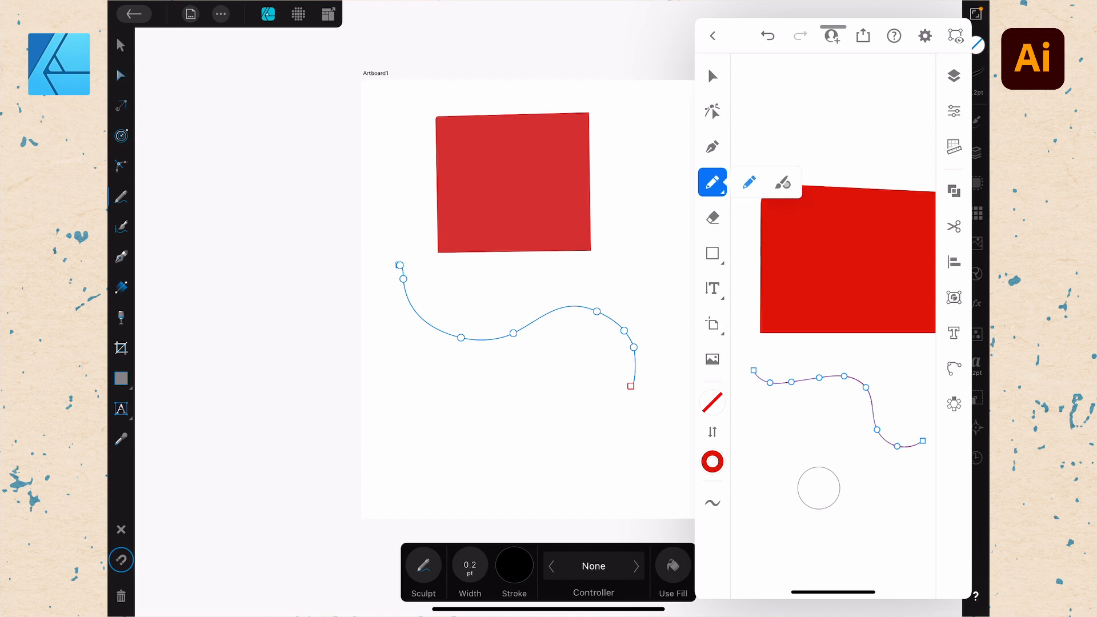
# Step: Paint a thick red Blob Brush scribble below the Illustrator square and reposition it
pyautogui.click(783, 182)
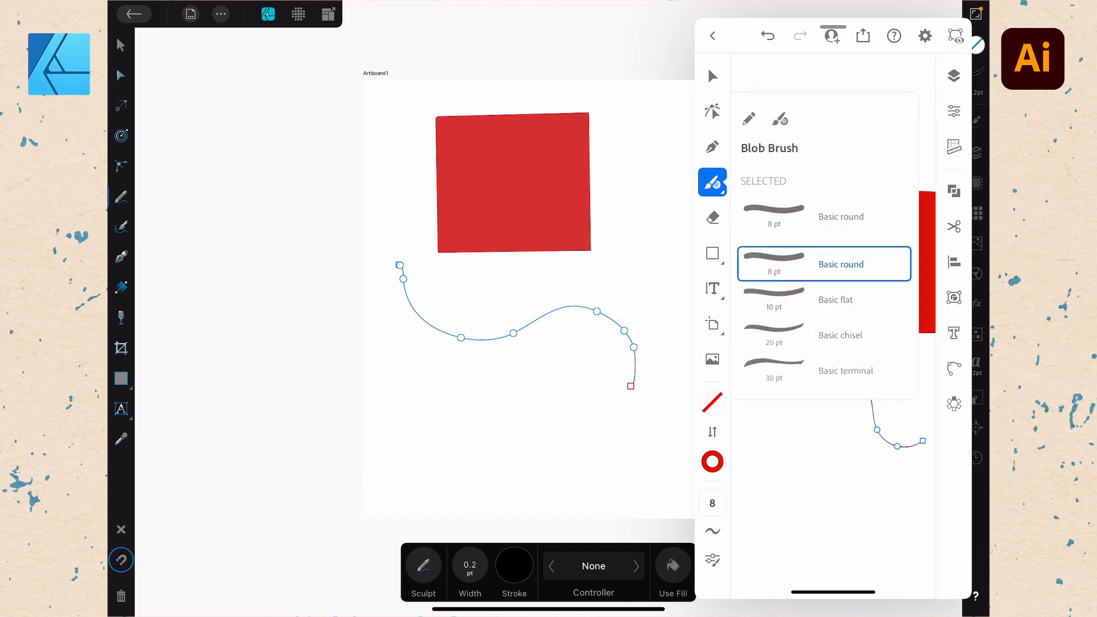
pyautogui.moveTo(774, 418)
pyautogui.mouseDown()
pyautogui.moveTo(811, 460)
pyautogui.moveTo(826, 453)
pyautogui.mouseUp()
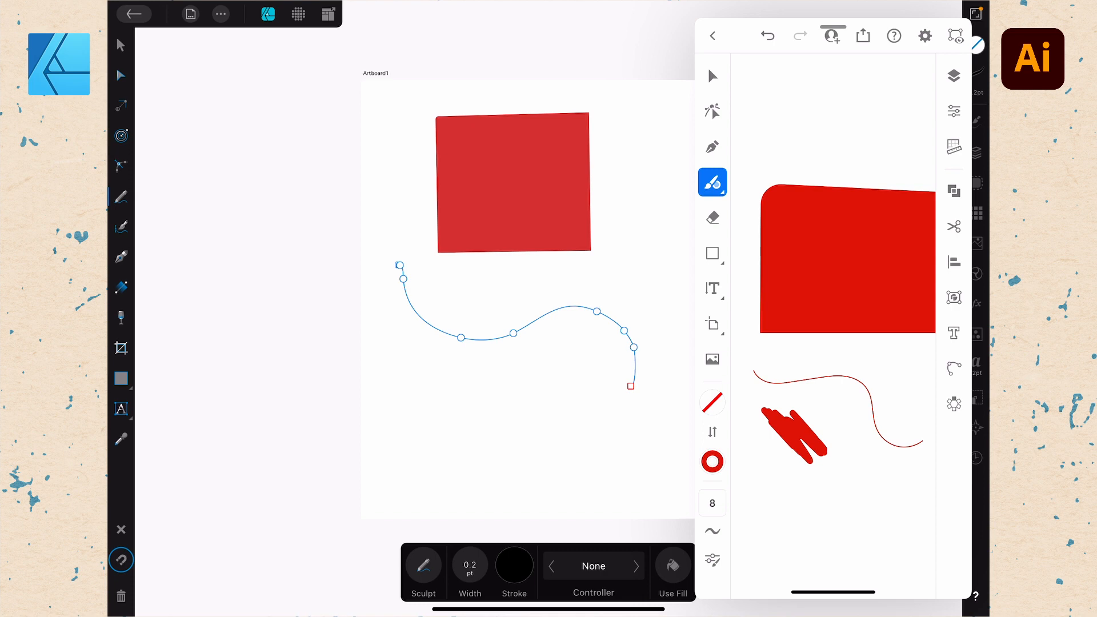
pyautogui.click(712, 75)
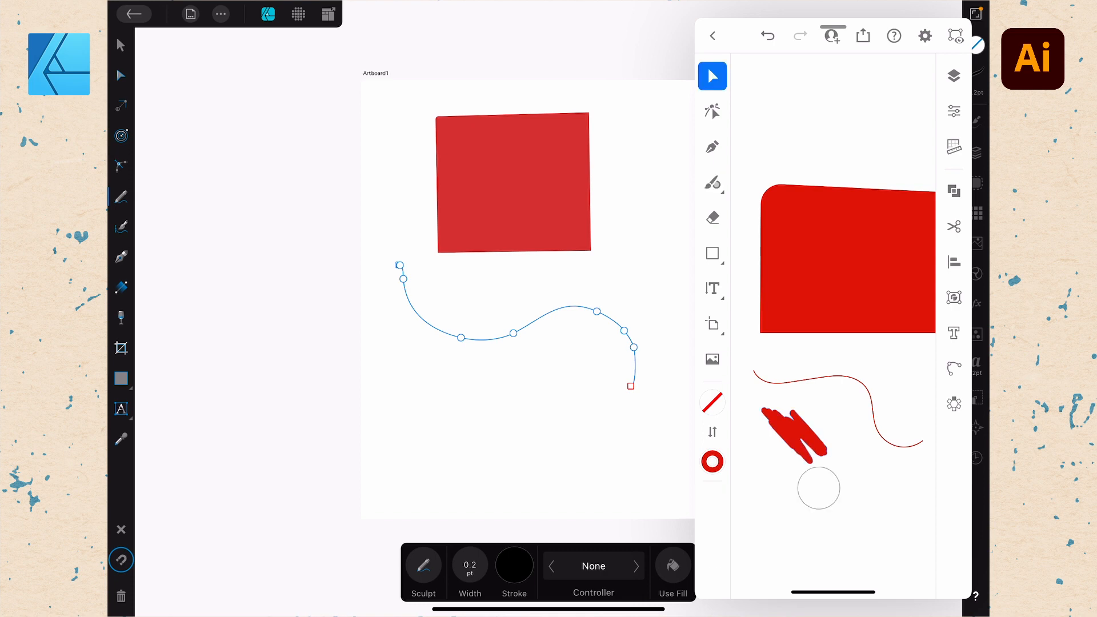
pyautogui.moveTo(794, 434); pyautogui.dragTo(802, 418)
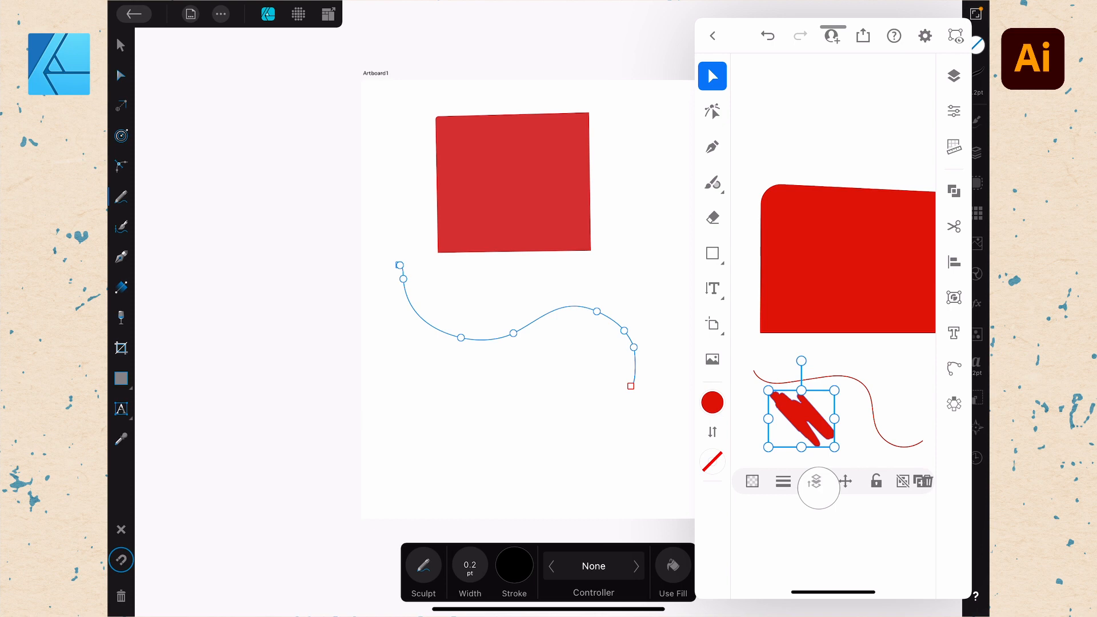
pyautogui.press('b')
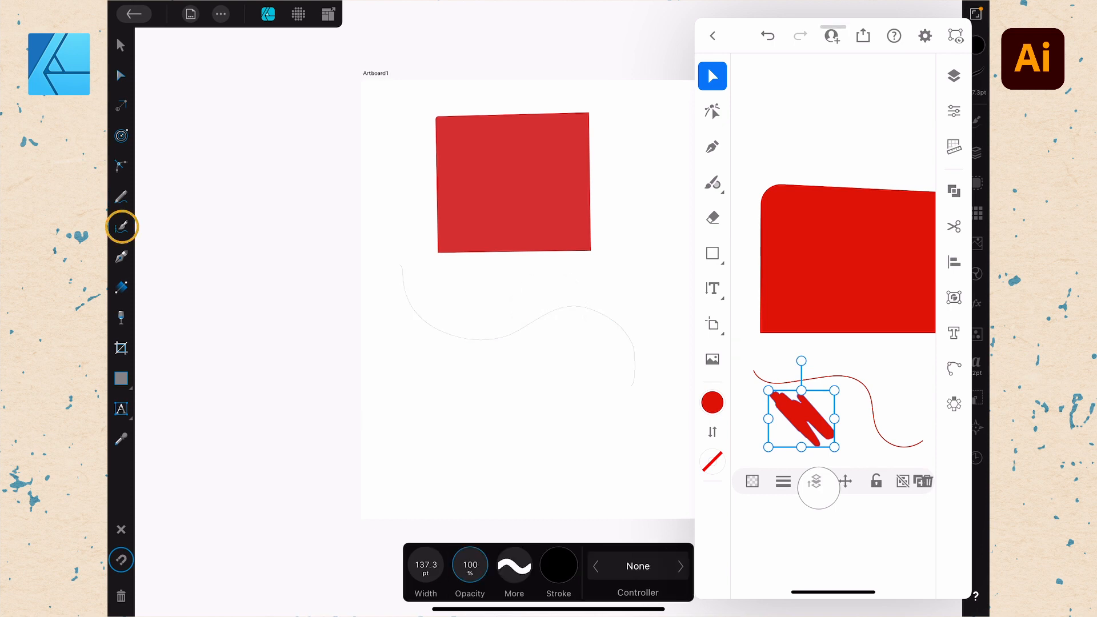
# Step: Paint a thick black vector-brush stroke in Affinity, then select and delete it
pyautogui.moveTo(408, 377)
pyautogui.mouseDown()
pyautogui.moveTo(416, 391)
pyautogui.moveTo(624, 446)
pyautogui.mouseUp()
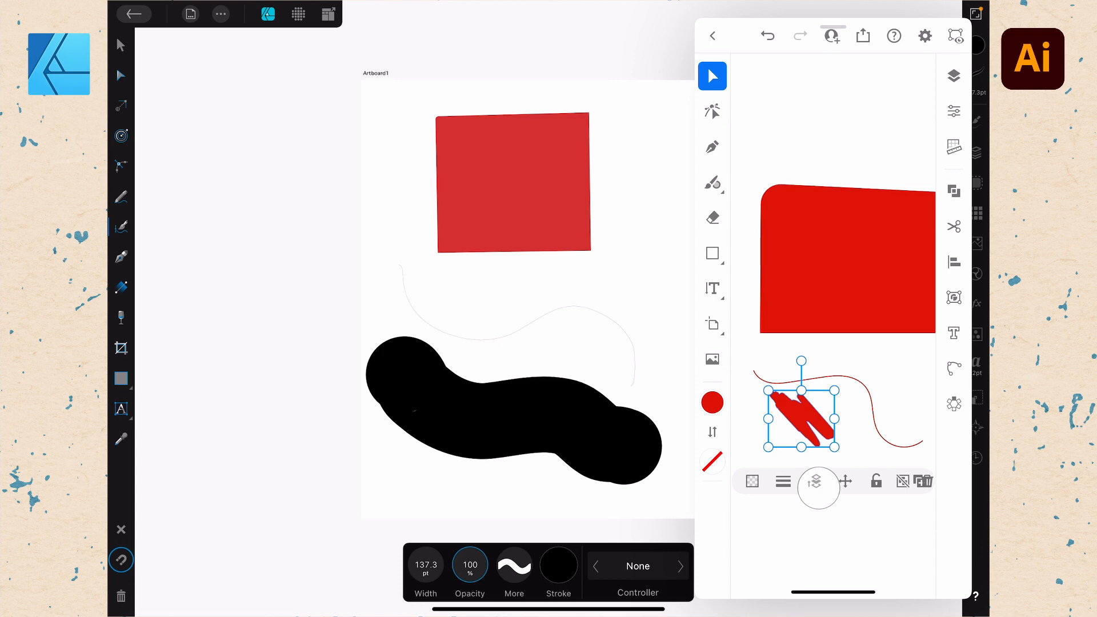
pyautogui.moveTo(515, 300); pyautogui.dragTo(378, 275)
pyautogui.press('v')
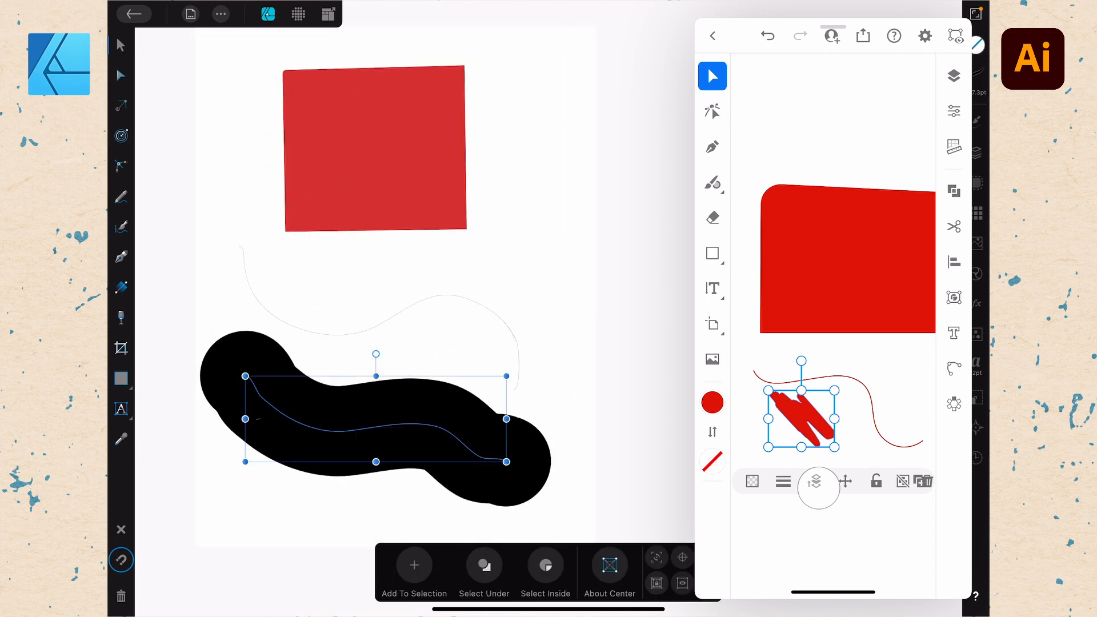
pyautogui.press('Delete')
pyautogui.press('Delete')
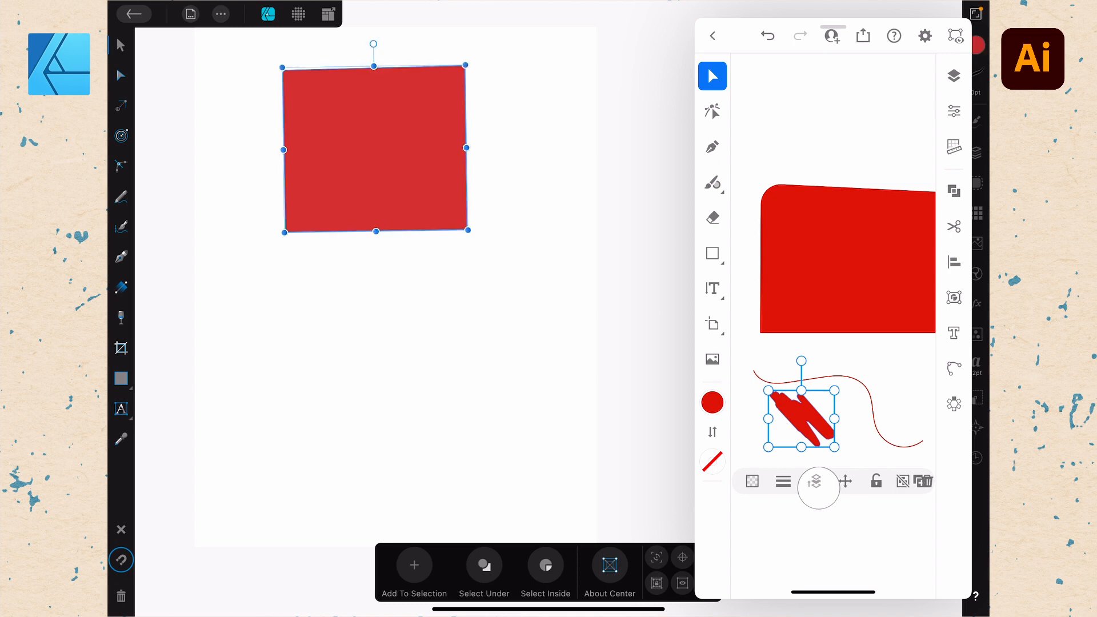
# Step: Draw a closed teardrop-shaped Pen path below the Affinity square
pyautogui.click(121, 257)
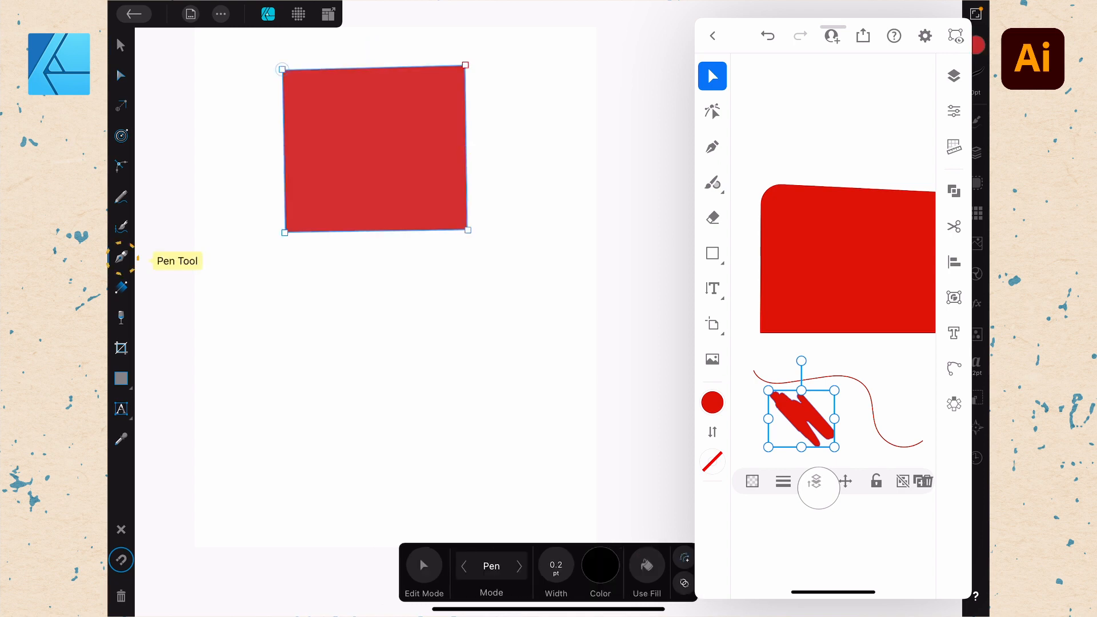
pyautogui.click(249, 327)
pyautogui.moveTo(351, 312); pyautogui.dragTo(394, 352)
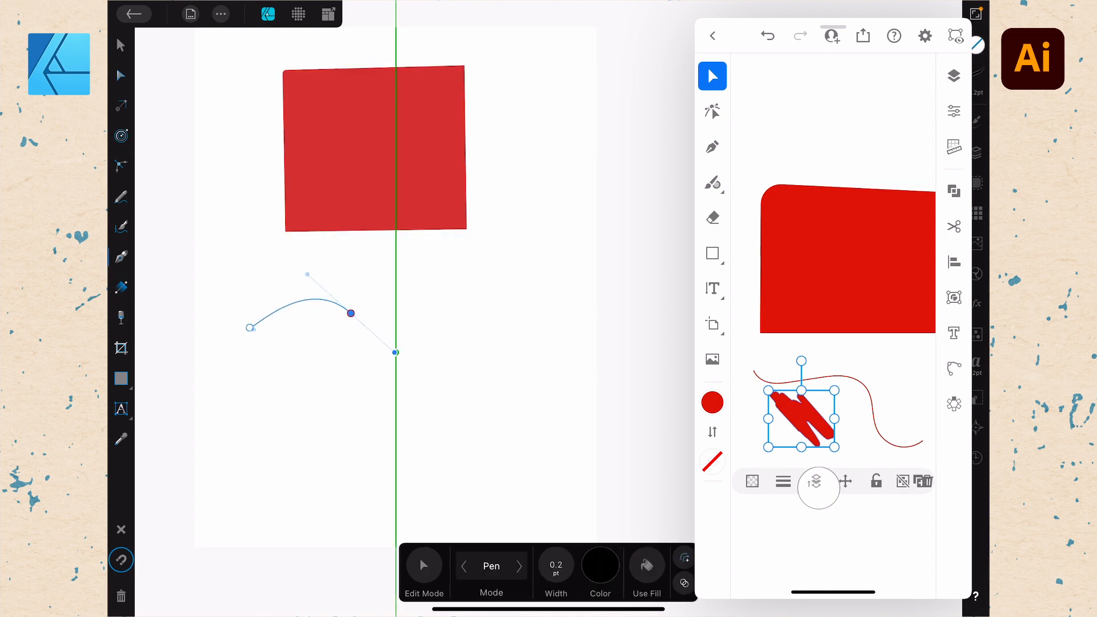
pyautogui.click(437, 397)
pyautogui.moveTo(355, 432); pyautogui.dragTo(281, 423)
pyautogui.click(257, 382)
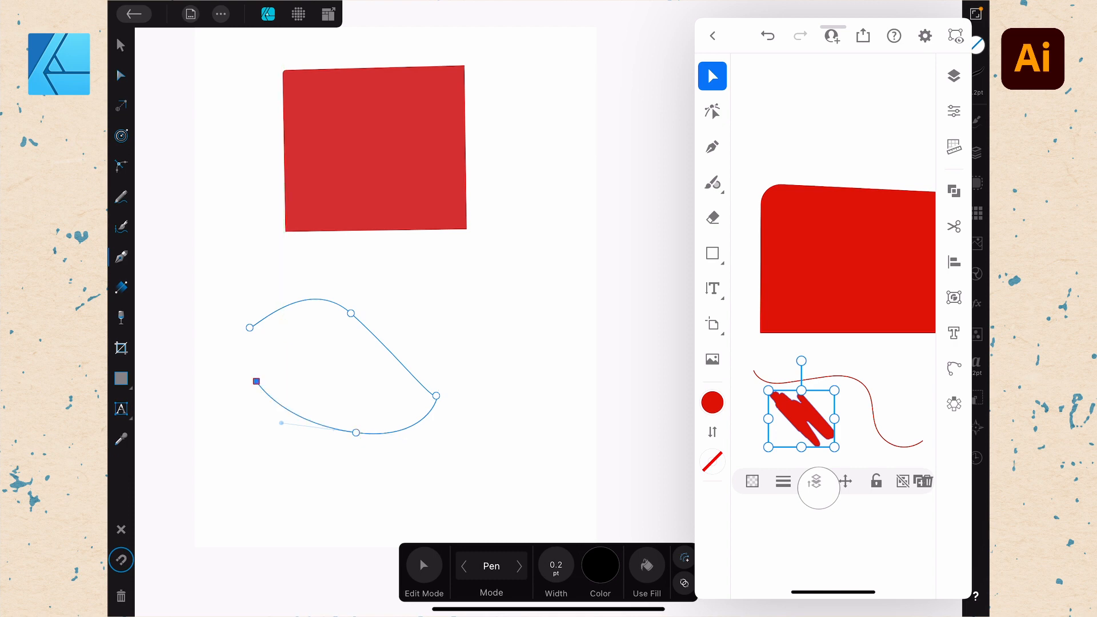
pyautogui.moveTo(250, 328); pyautogui.dragTo(307, 275)
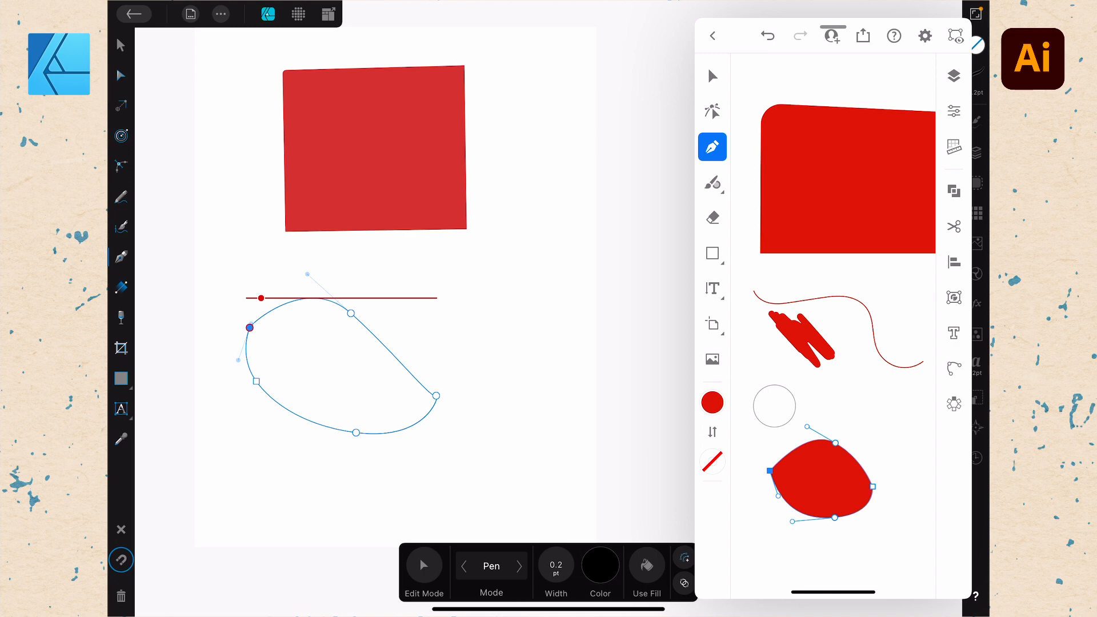
pyautogui.click(121, 288)
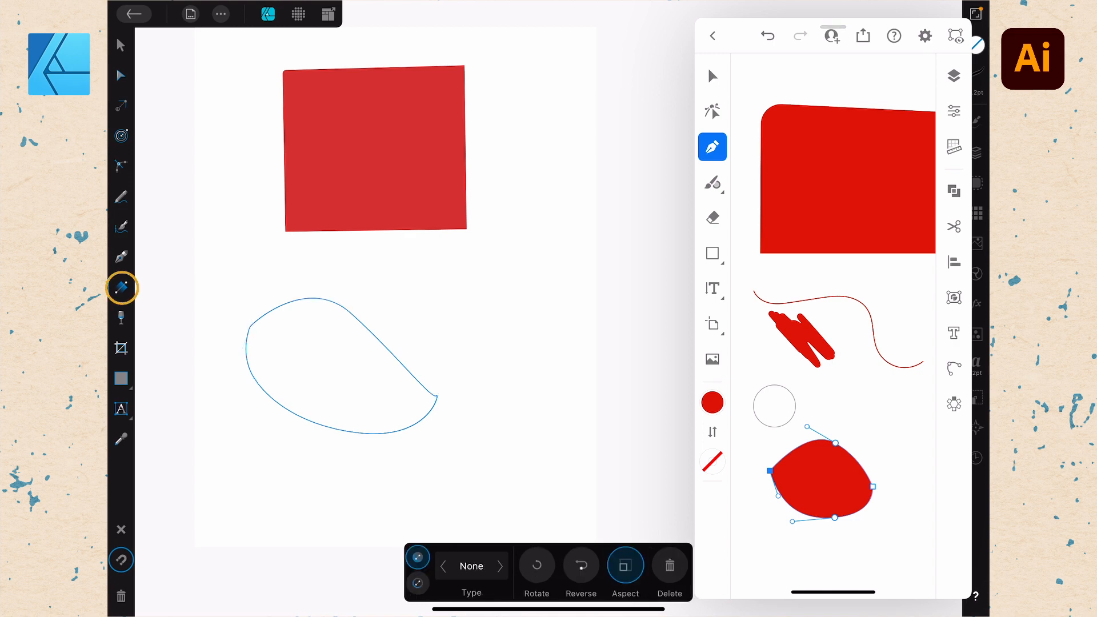
# Step: Give the Illustrator square a freeform gradient fill blending red into grey
pyautogui.moveTo(274, 313)
pyautogui.mouseDown()
pyautogui.moveTo(409, 434)
pyautogui.moveTo(391, 411)
pyautogui.moveTo(409, 424)
pyautogui.mouseUp()
pyautogui.click(955, 110)
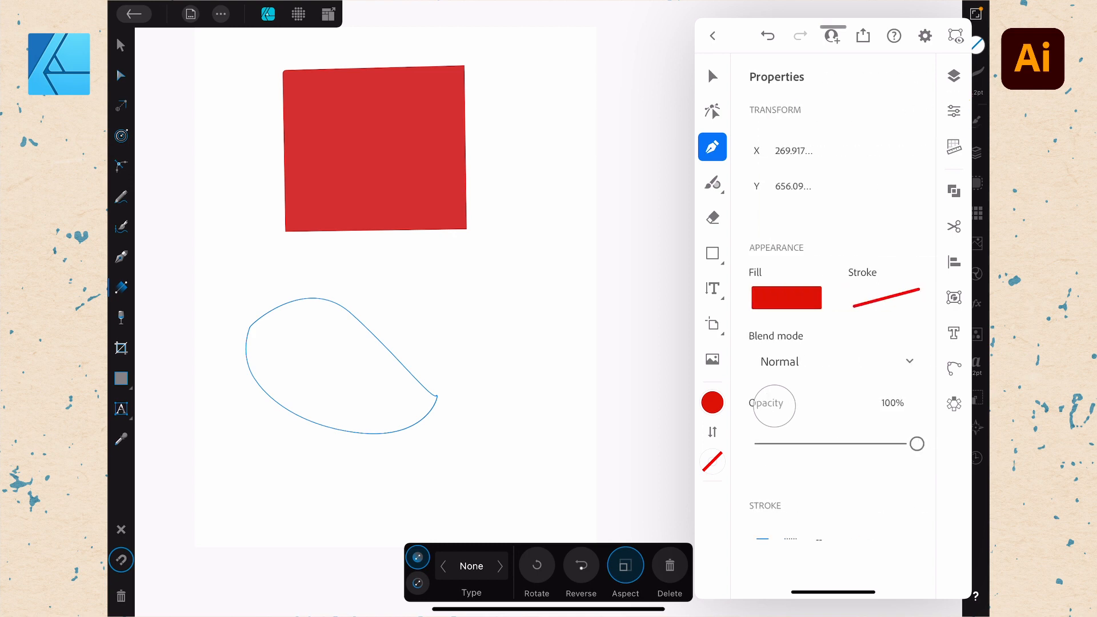
pyautogui.click(786, 298)
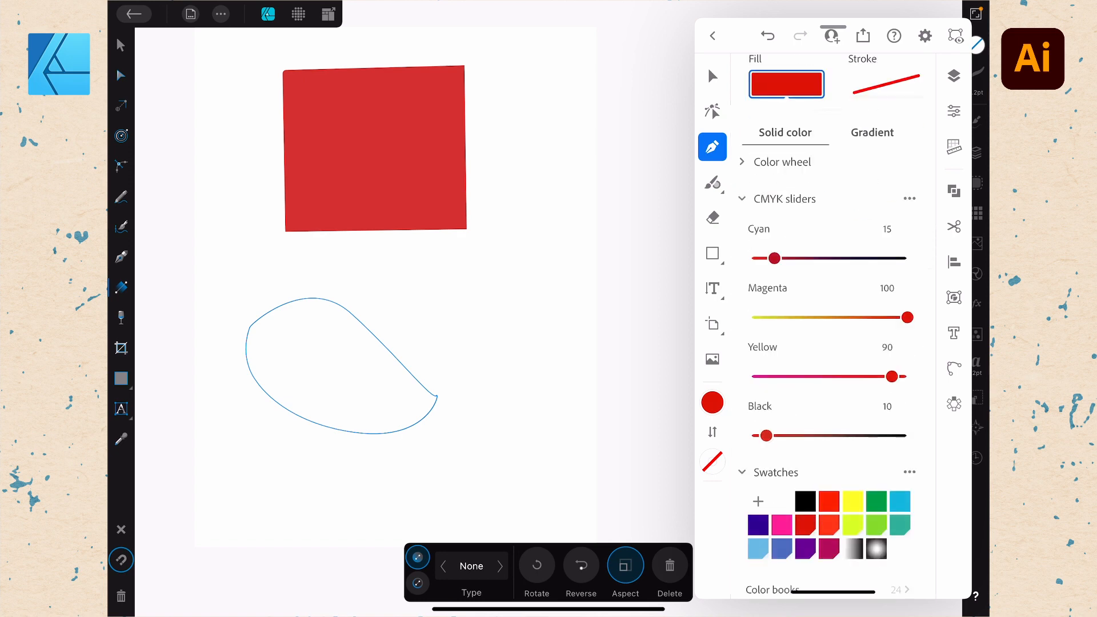
pyautogui.click(872, 133)
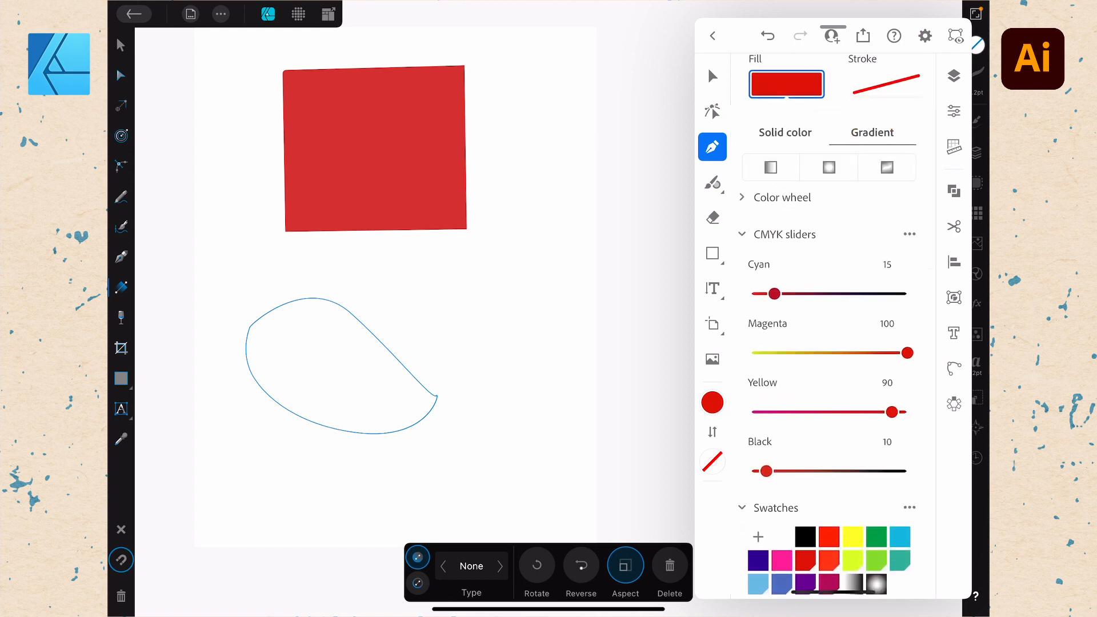
pyautogui.click(887, 167)
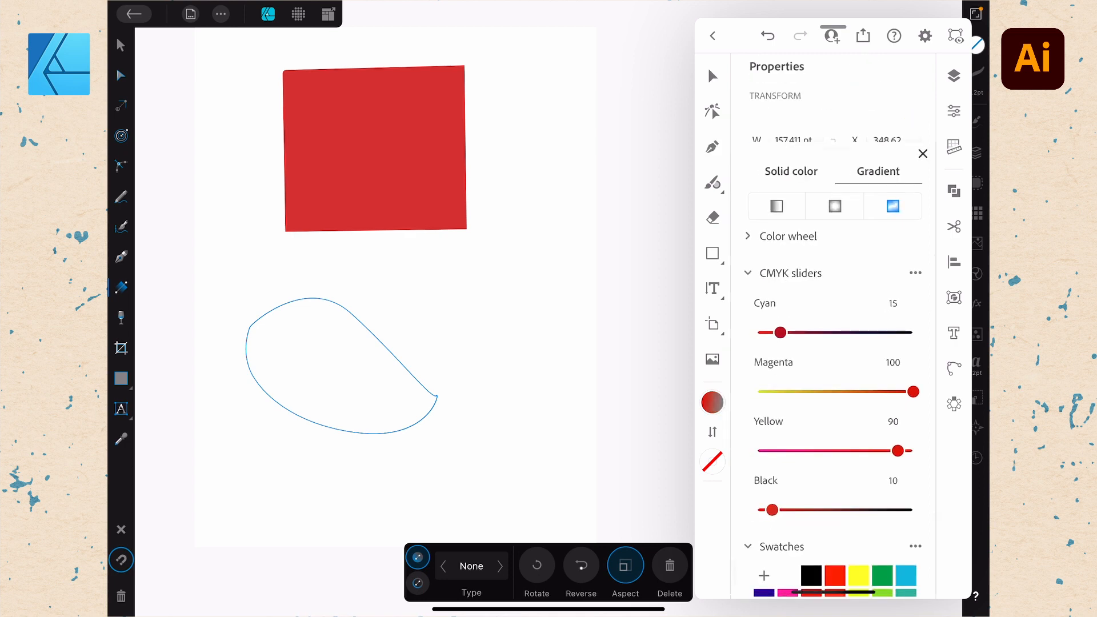
pyautogui.click(751, 397)
pyautogui.scroll(-2, 810, 258)
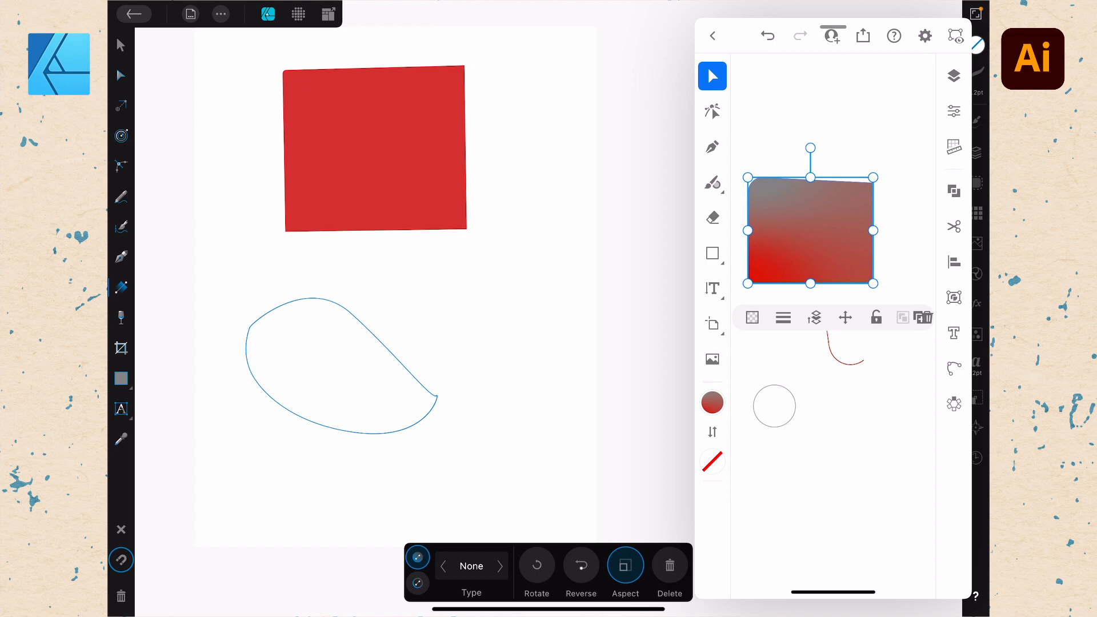
# Step: Cycle through Affinity's crop and transparency tools around the teardrop shape
pyautogui.click(121, 316)
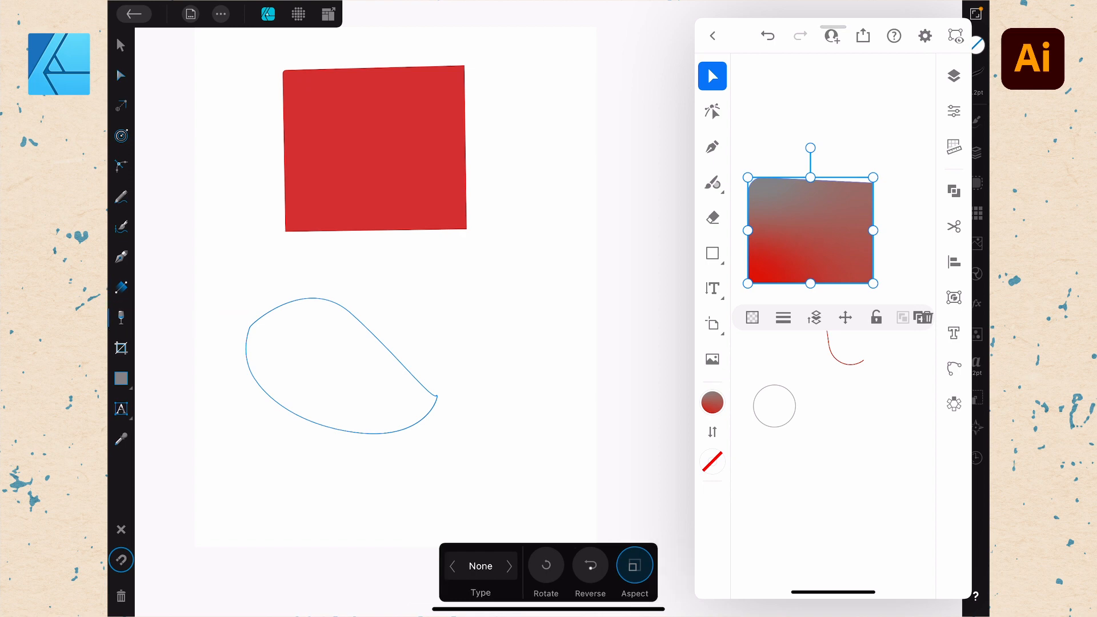
pyautogui.click(121, 348)
pyautogui.click(120, 316)
# Step: Vector-crop the teardrop, pulling its top edge down and right edge inward to a smaller box
pyautogui.click(121, 347)
pyautogui.moveTo(342, 299); pyautogui.dragTo(342, 341)
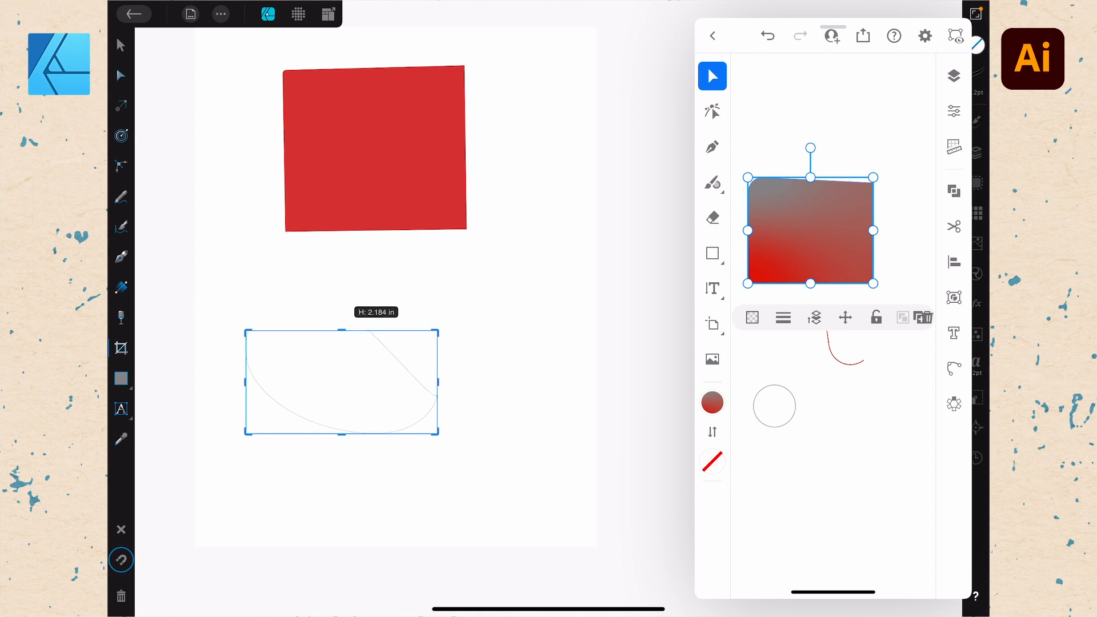
pyautogui.moveTo(438, 387); pyautogui.dragTo(387, 387)
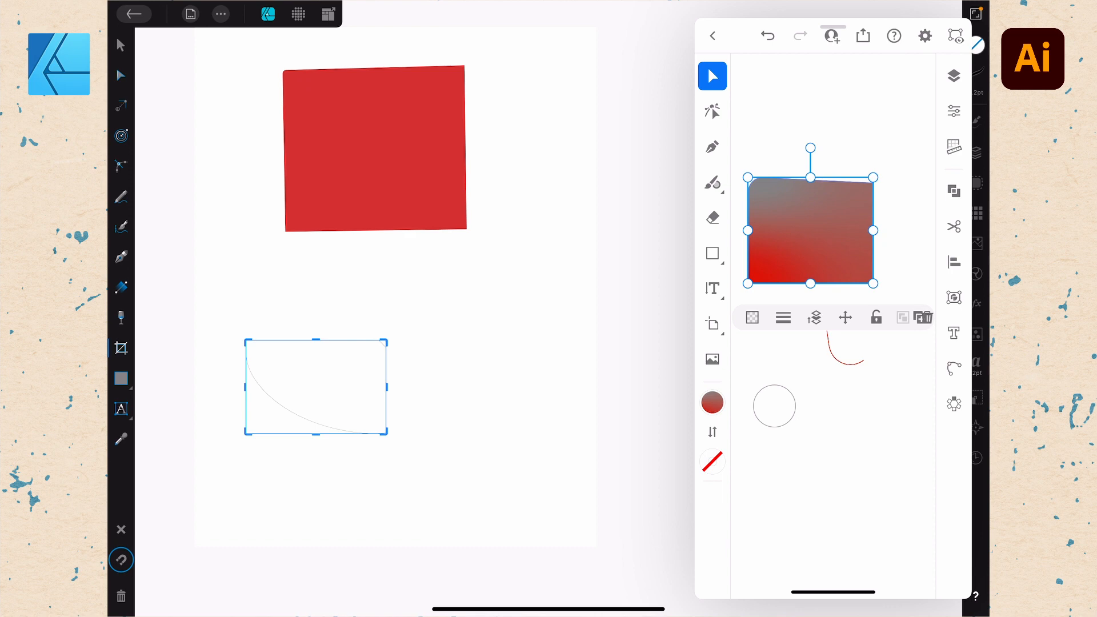
pyautogui.click(121, 378)
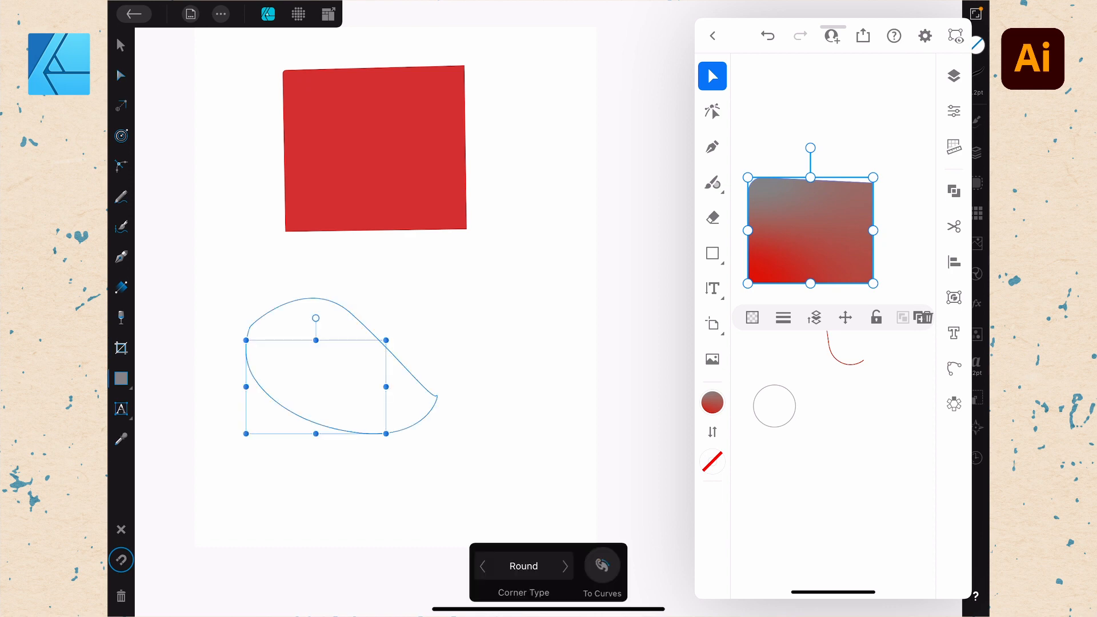
# Step: Choose the Star shape in Affinity, then draw a 184×184 square over the gradient rectangle's lower-right corner in Illustrator
pyautogui.click(121, 378)
pyautogui.click(184, 418)
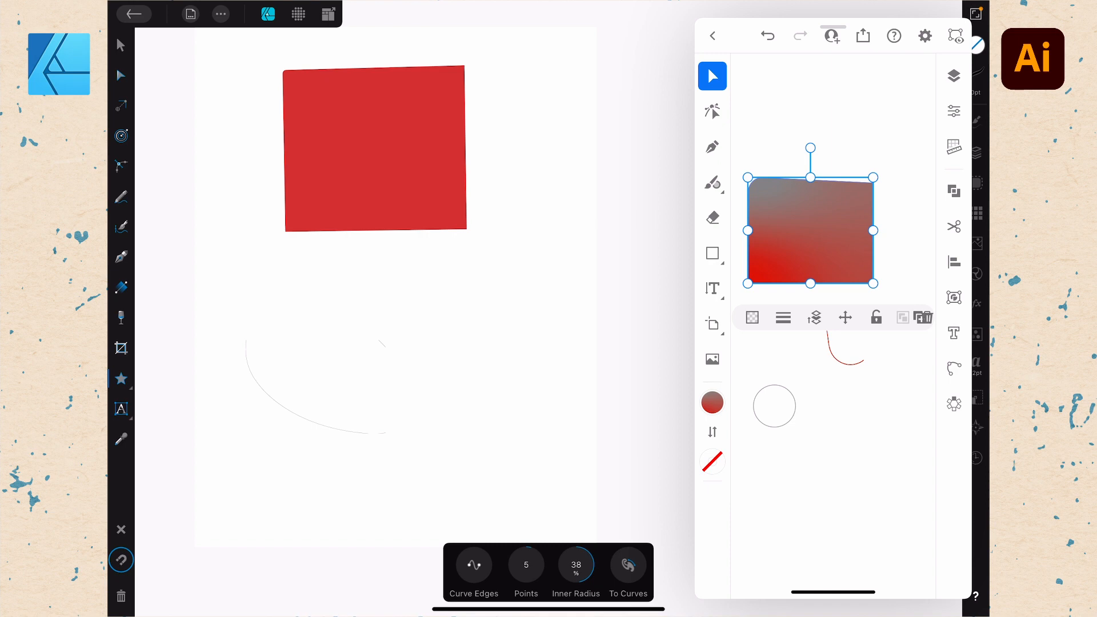
pyautogui.click(713, 253)
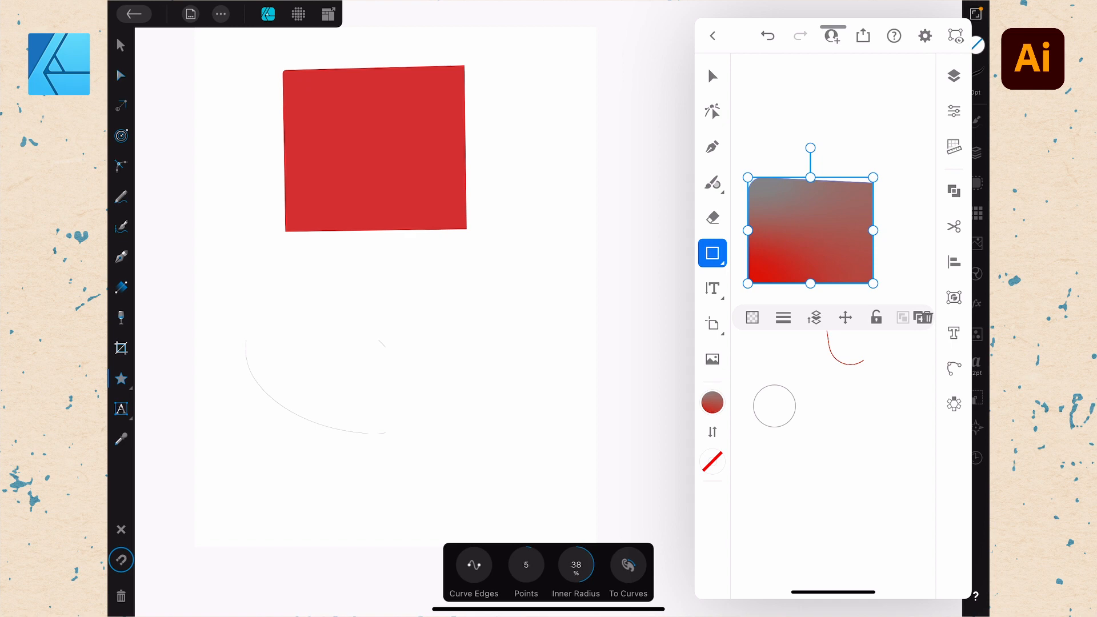
pyautogui.moveTo(906, 244); pyautogui.dragTo(820, 327)
# Step: Merge the gradient rectangle and square with Shape builder into one grey L-shape, and draw a star over Affinity's red square
pyautogui.click(712, 76)
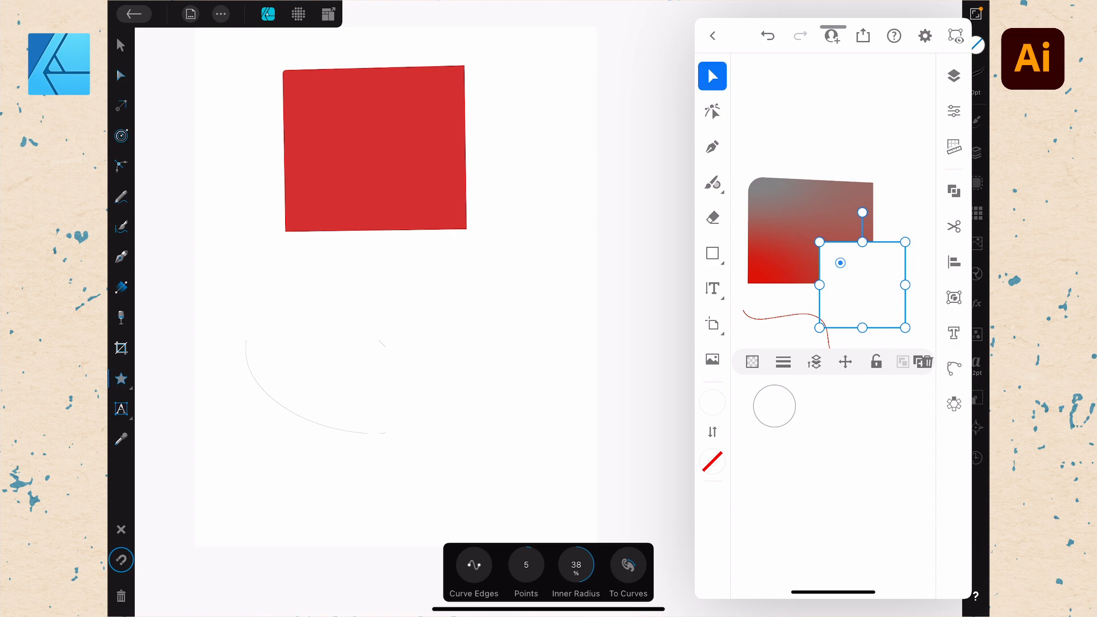
pyautogui.moveTo(745, 174); pyautogui.dragTo(907, 330)
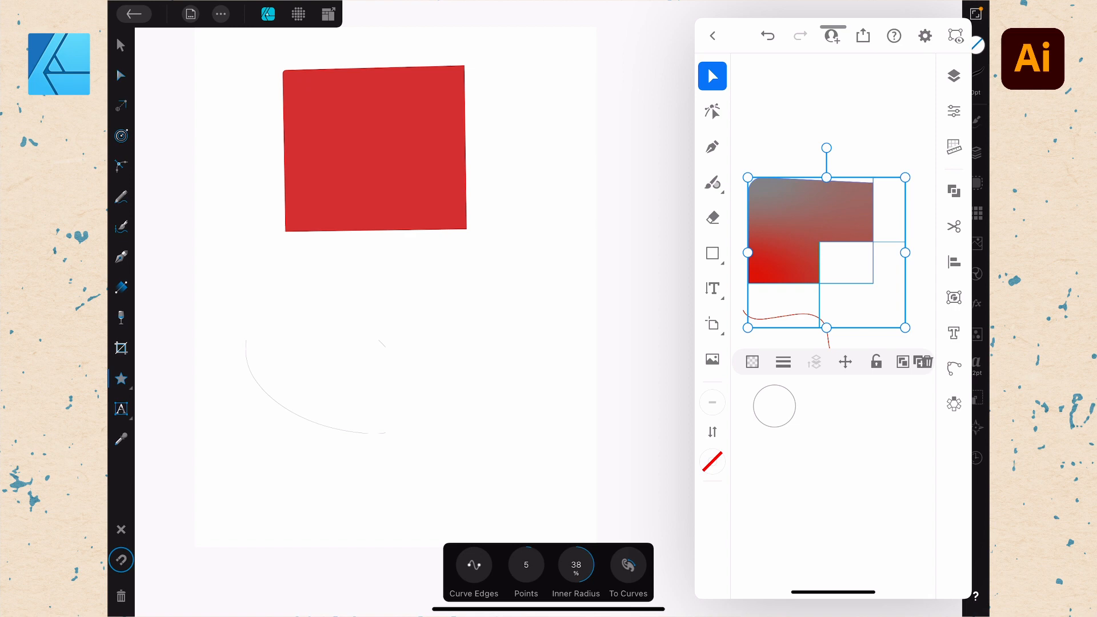
pyautogui.click(954, 190)
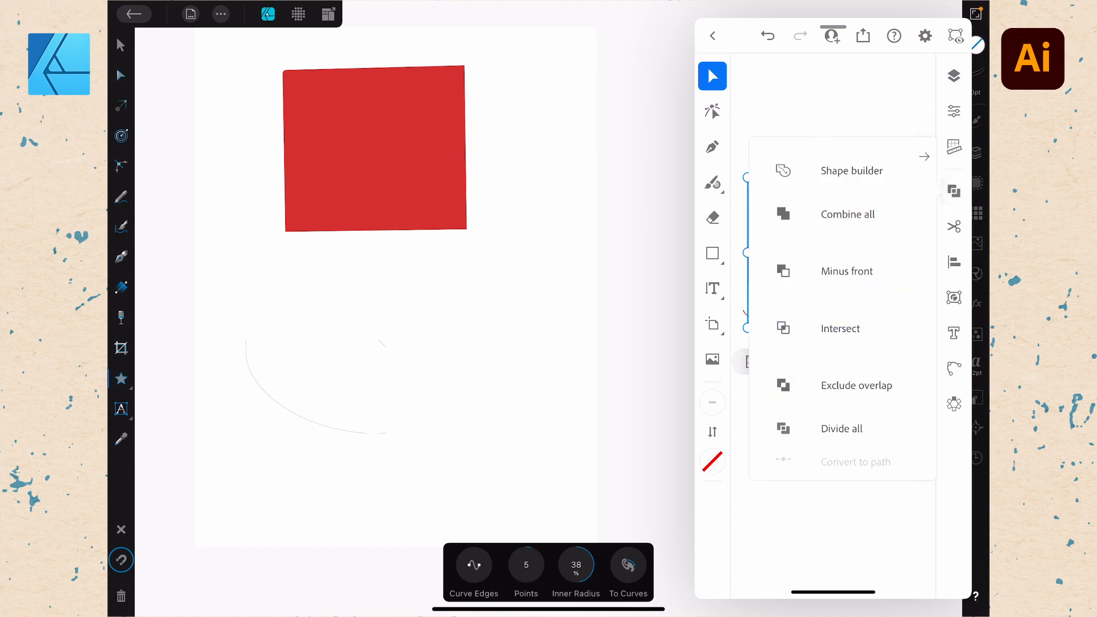
pyautogui.click(852, 171)
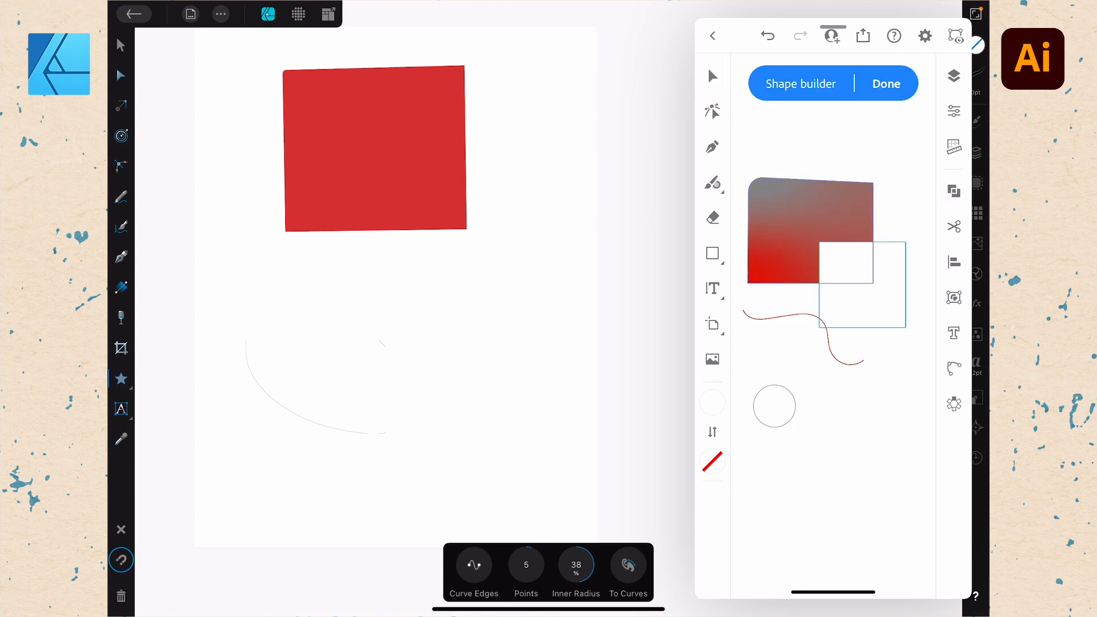
pyautogui.moveTo(811, 235); pyautogui.dragTo(866, 304)
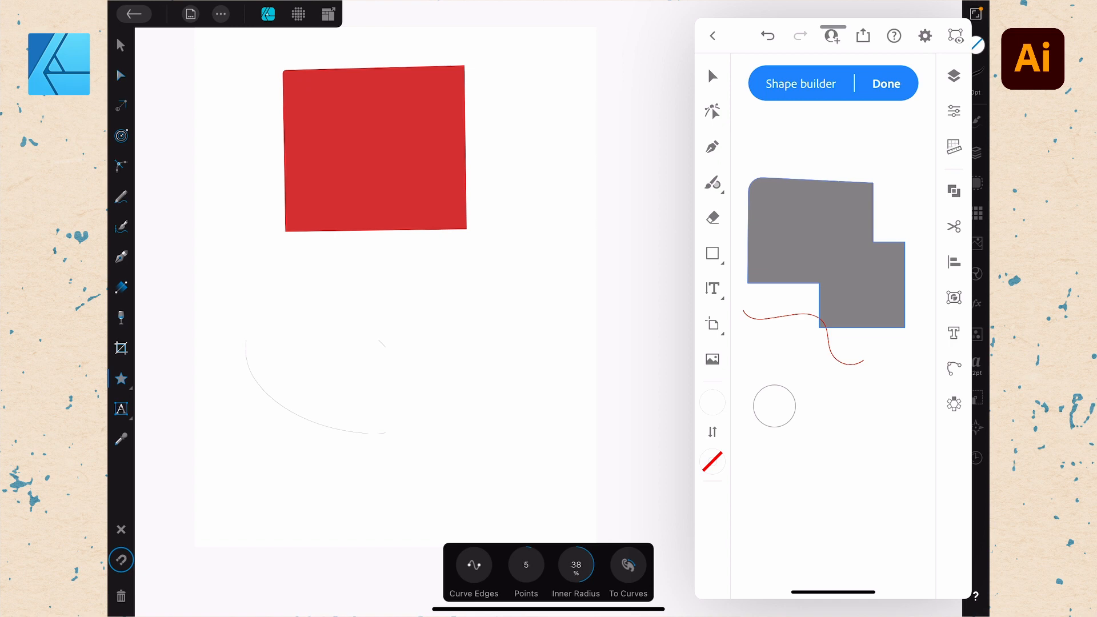
pyautogui.moveTo(511, 143); pyautogui.dragTo(335, 319)
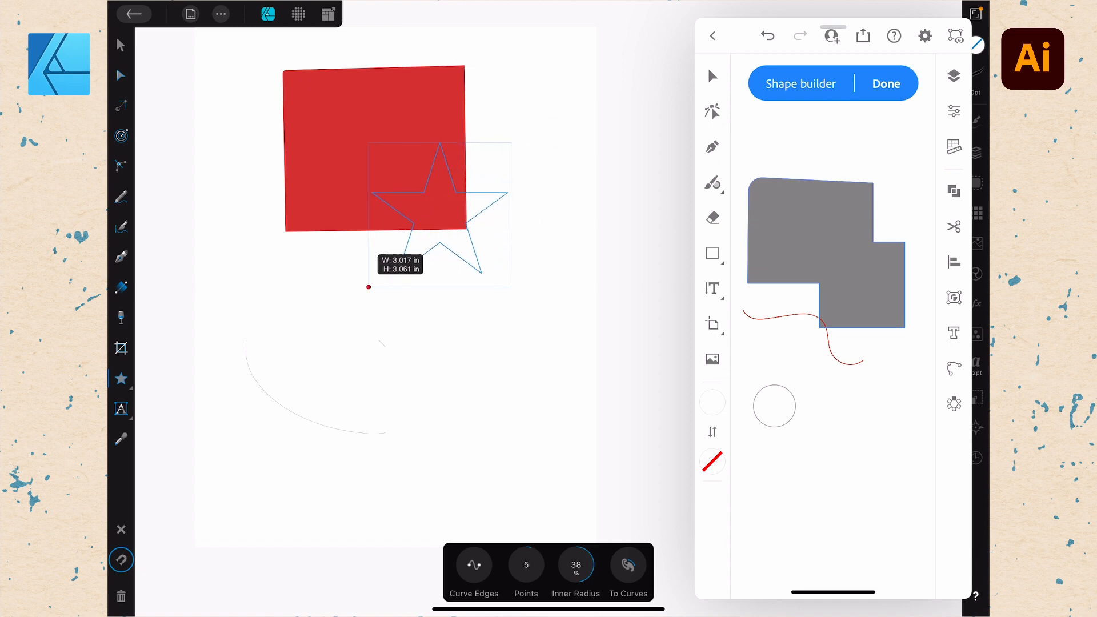
# Step: Add the red square and star together in Affinity into one red shape, then pan to clear space
pyautogui.click(121, 45)
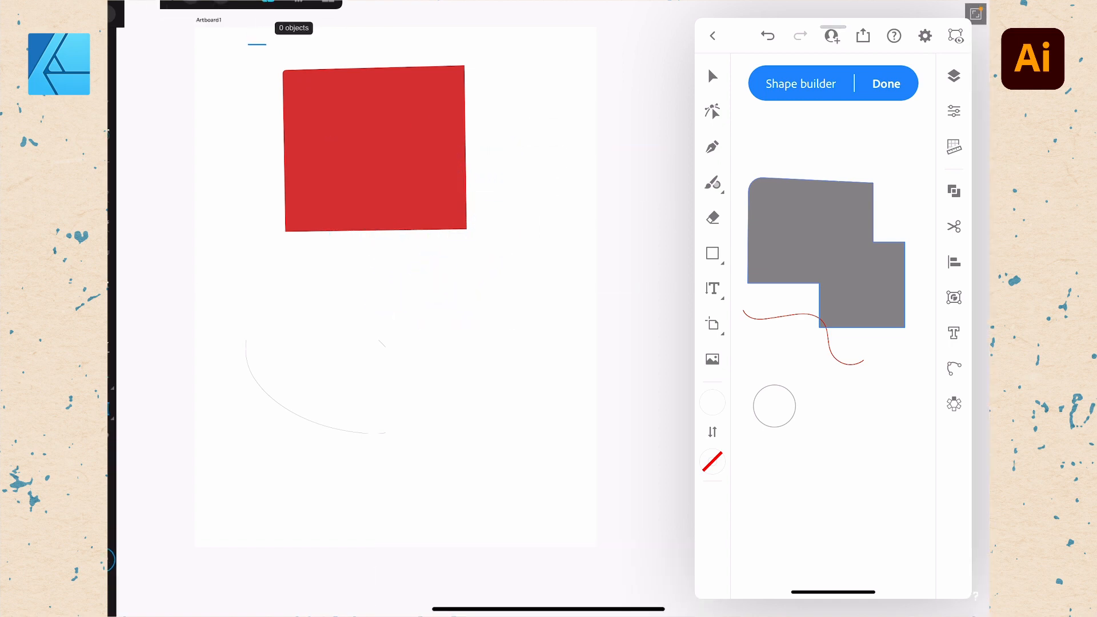
pyautogui.moveTo(247, 43); pyautogui.dragTo(568, 375)
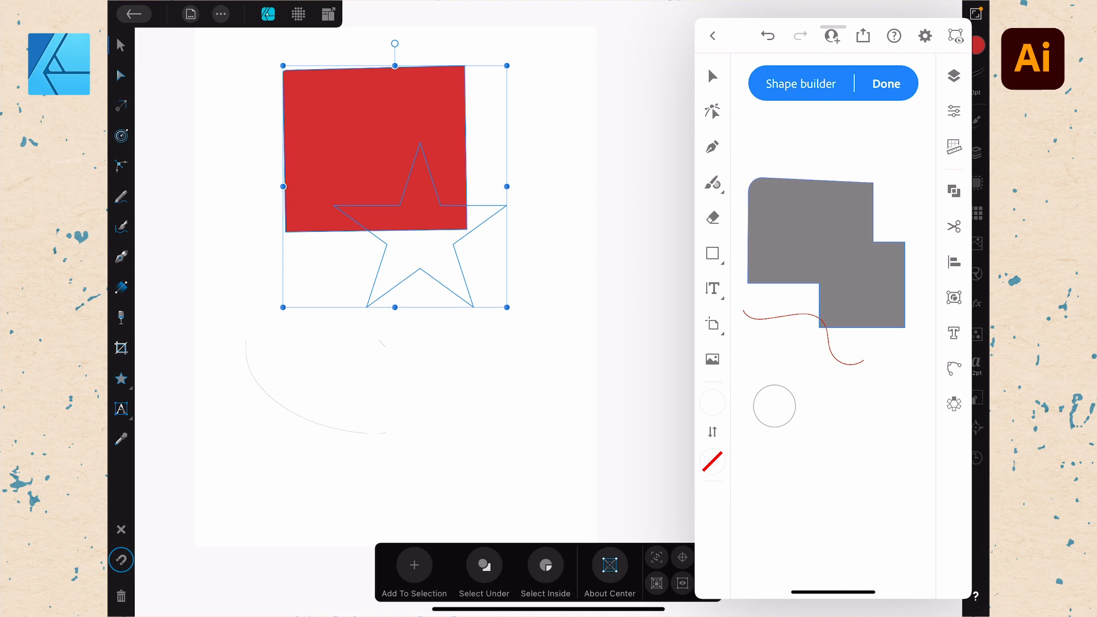
pyautogui.click(220, 14)
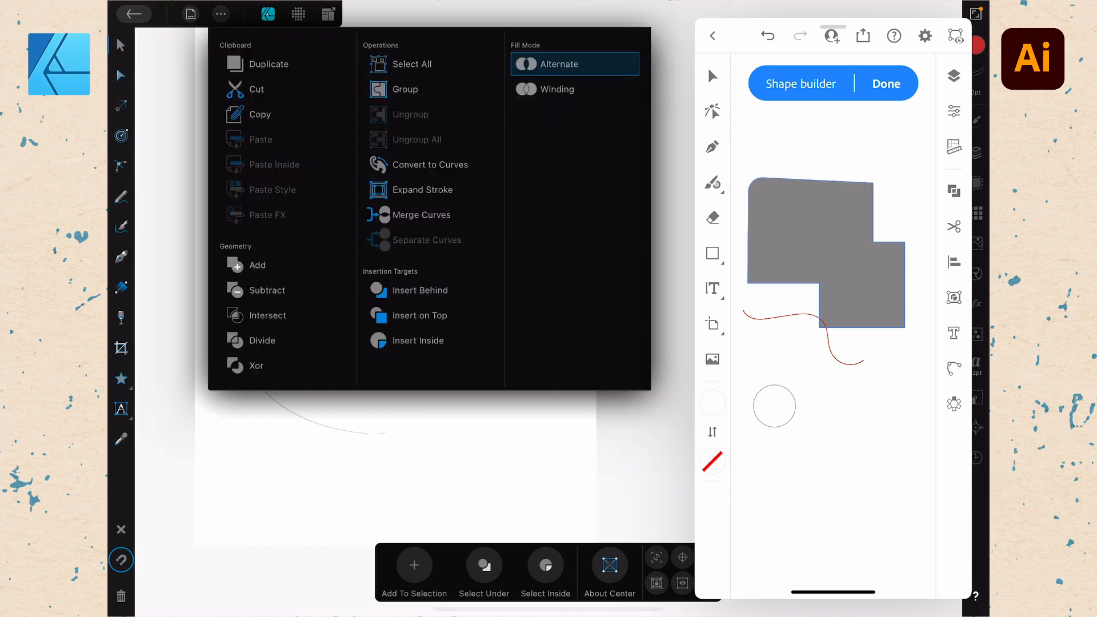
pyautogui.click(257, 265)
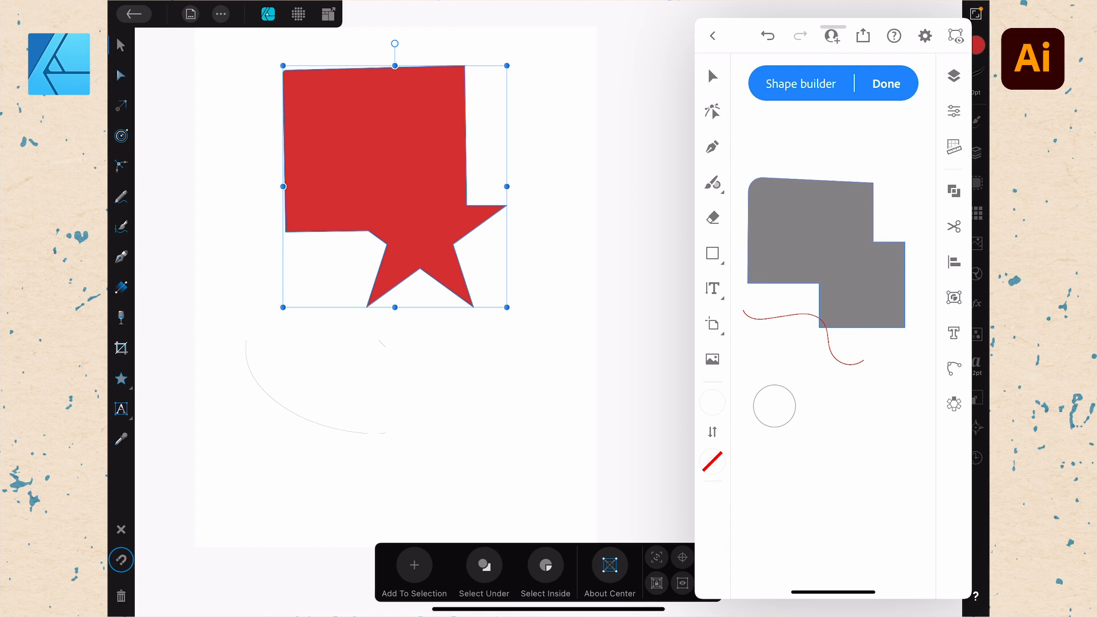
pyautogui.moveTo(343, 343); pyautogui.dragTo(660, 113)
pyautogui.click(121, 408)
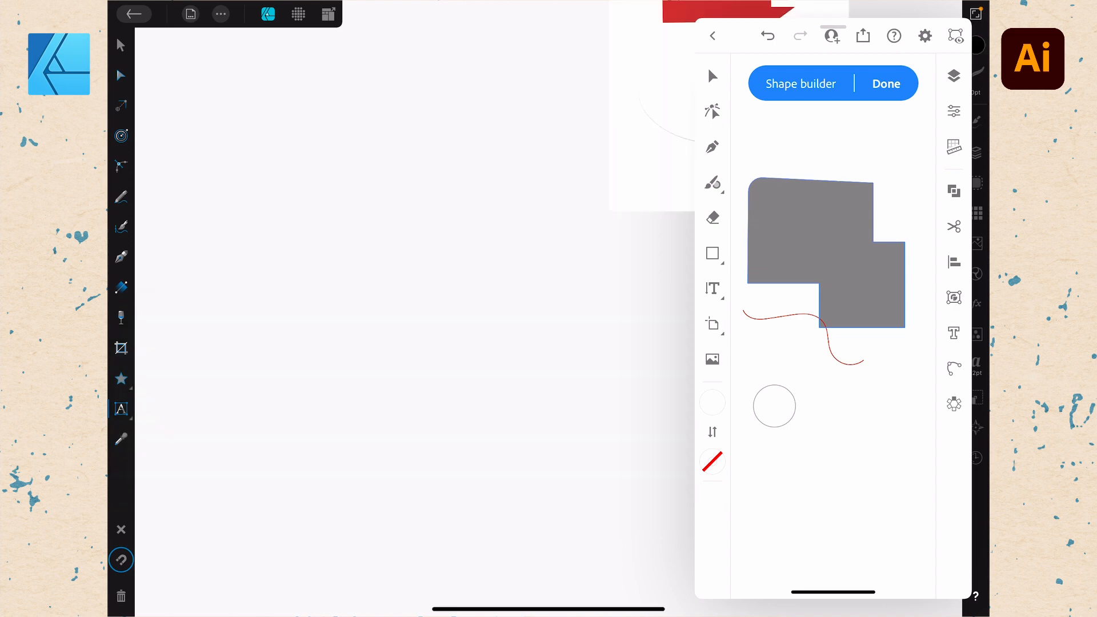
# Step: Finish Shape builder in Illustrator and choose Point Type for placing text
pyautogui.click(712, 288)
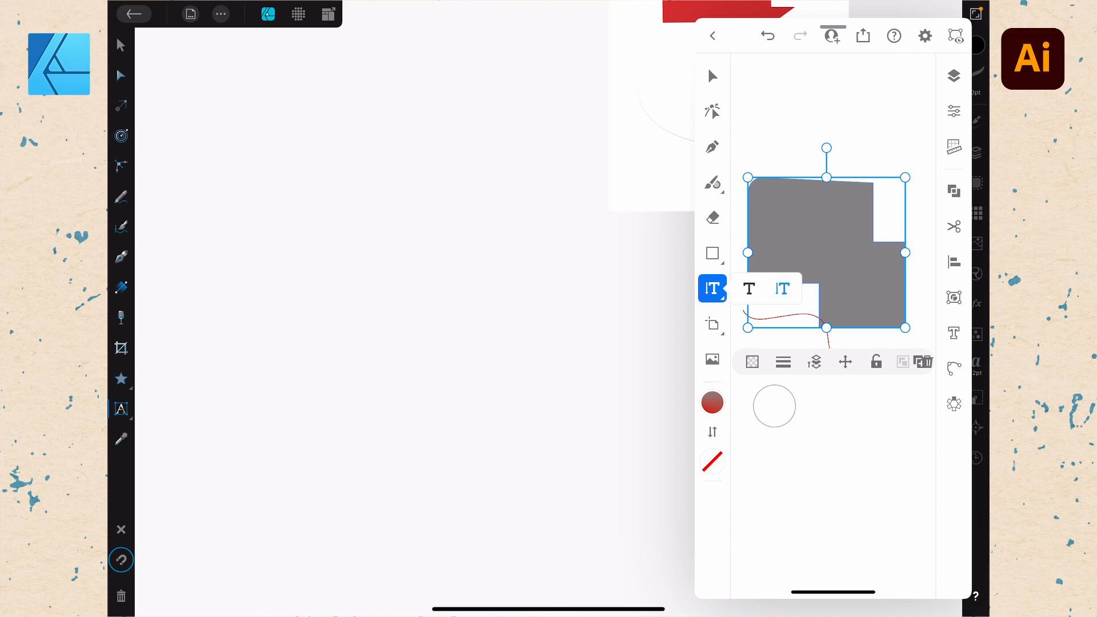
pyautogui.click(749, 289)
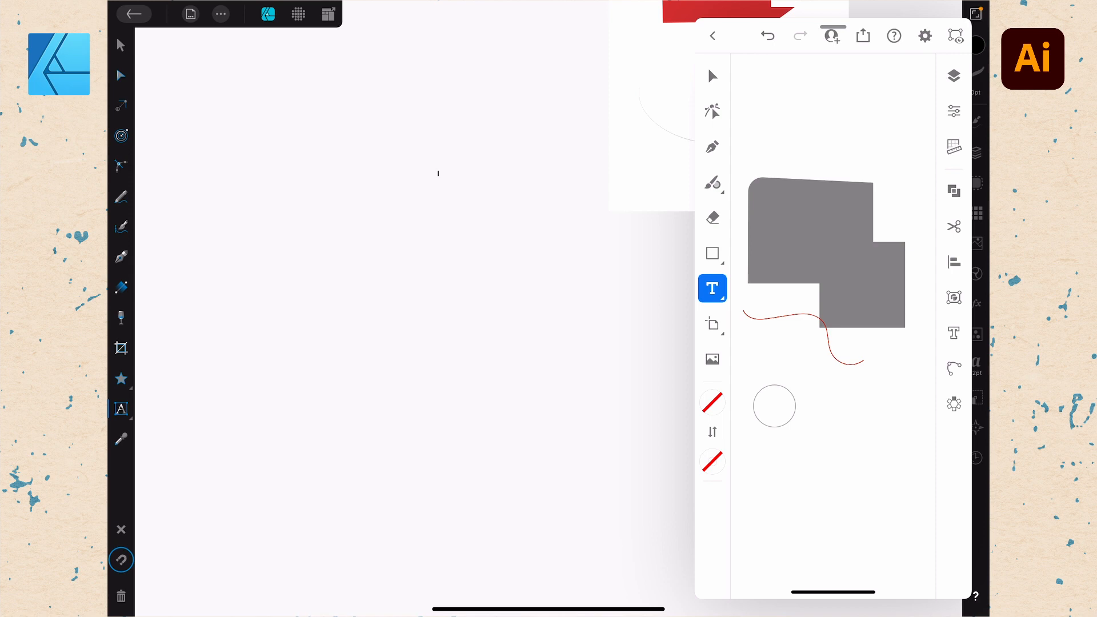
# Step: Place 'Lorem' as point-type text below the circle and drag its corner to enlarge it
pyautogui.click(784, 446)
pyautogui.write('Lorem')
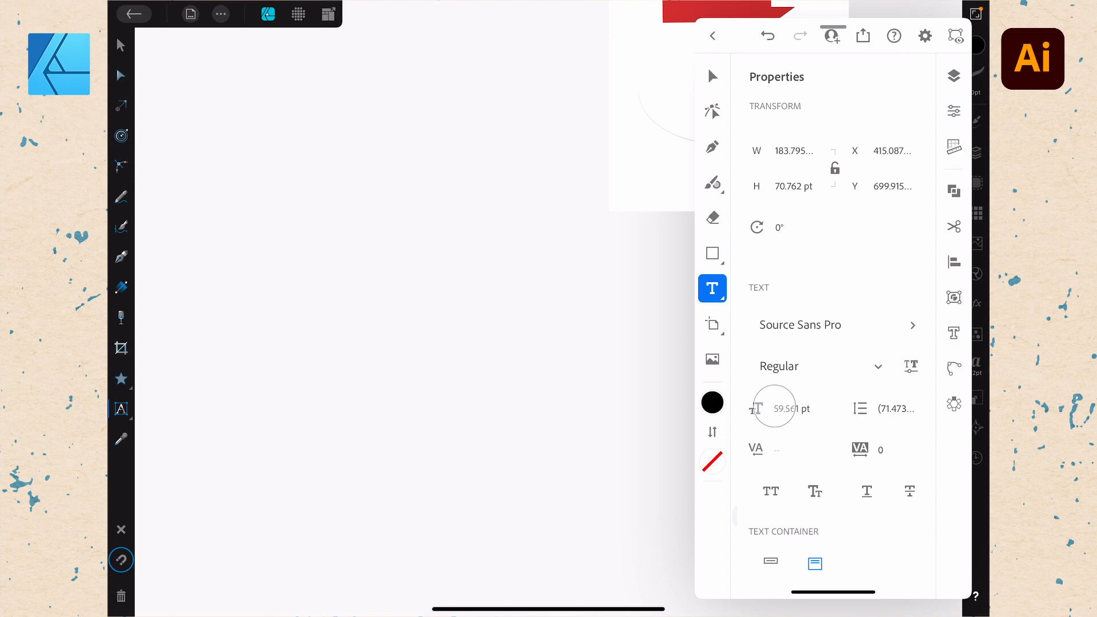
pyautogui.scroll(-3, 775, 409)
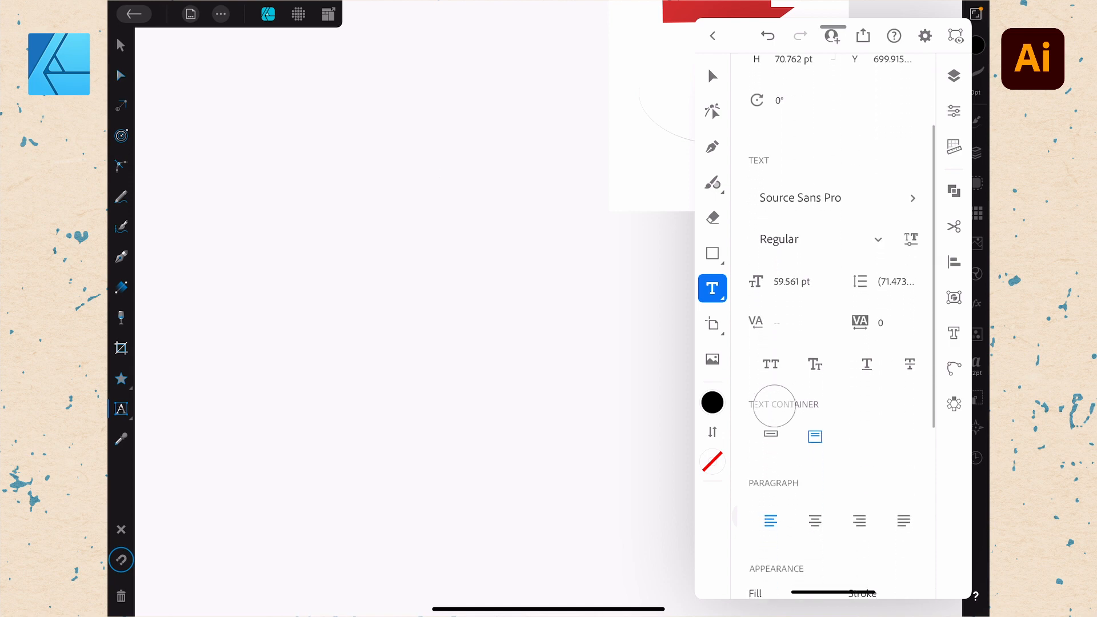
pyautogui.click(771, 433)
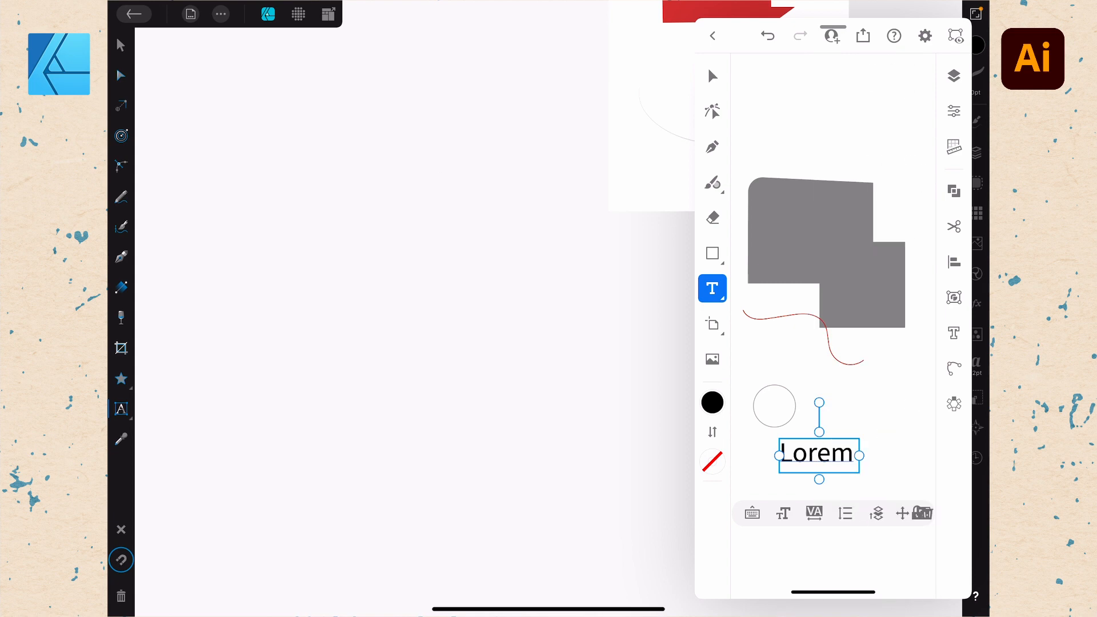
pyautogui.moveTo(779, 455); pyautogui.dragTo(785, 456)
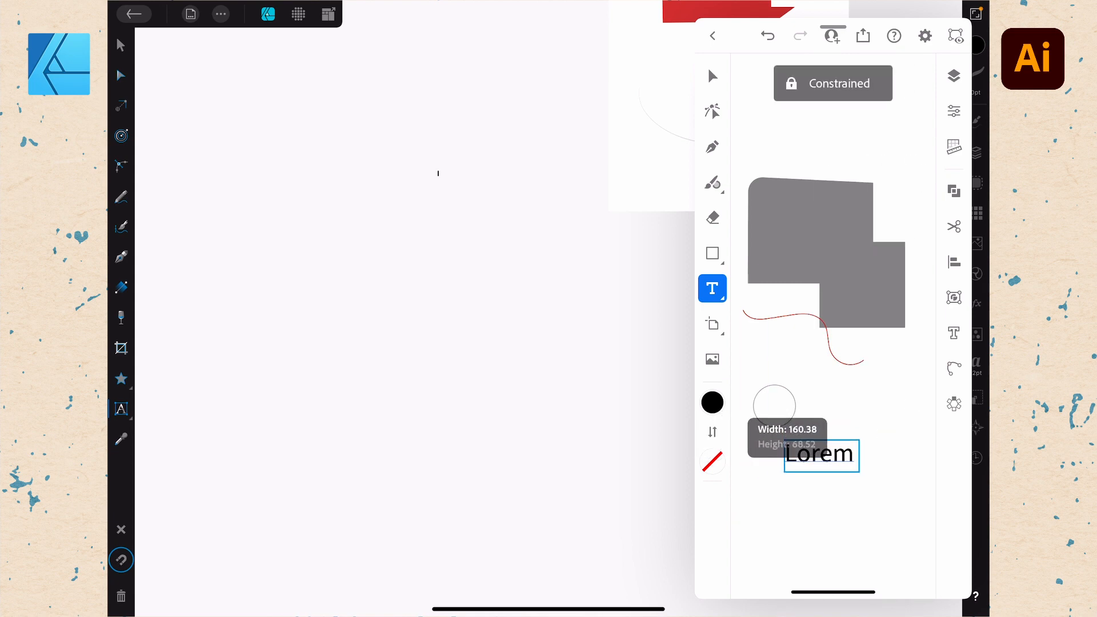
pyautogui.moveTo(784, 457); pyautogui.dragTo(747, 452)
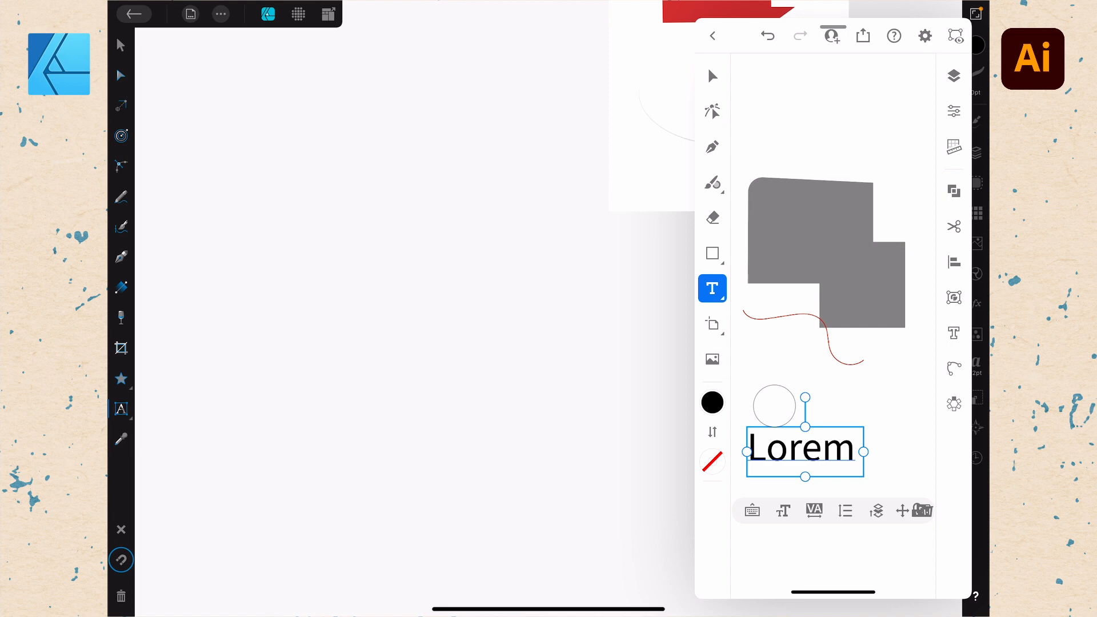
# Step: Colour the Lorem text grey by eyedropper-sampling the merged shape, then dismiss the edit options
pyautogui.click(121, 439)
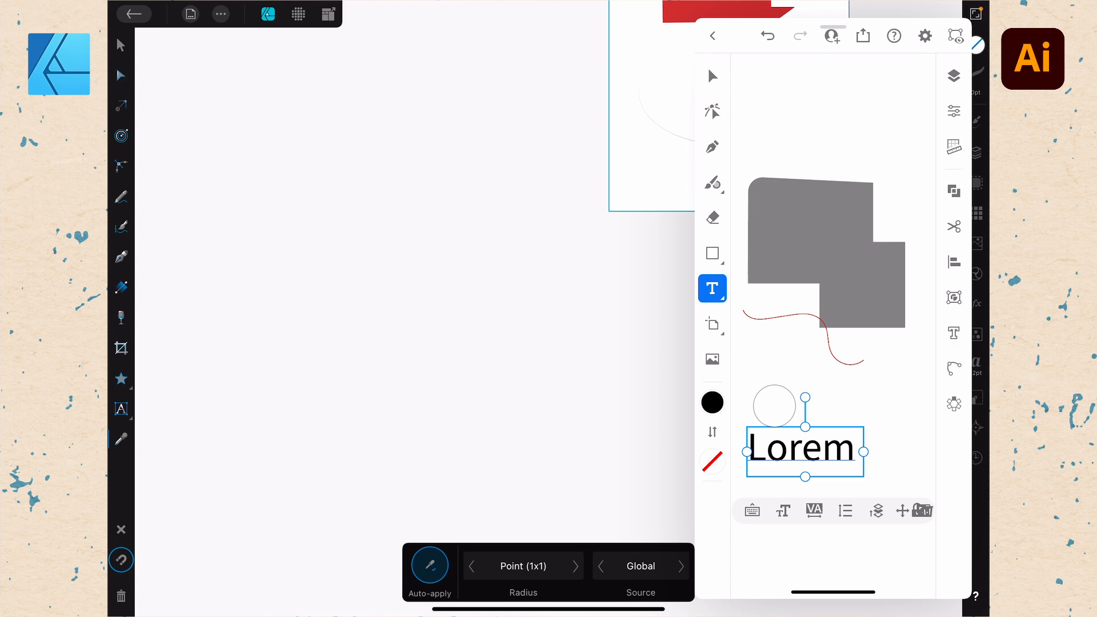
pyautogui.click(713, 402)
pyautogui.click(713, 401)
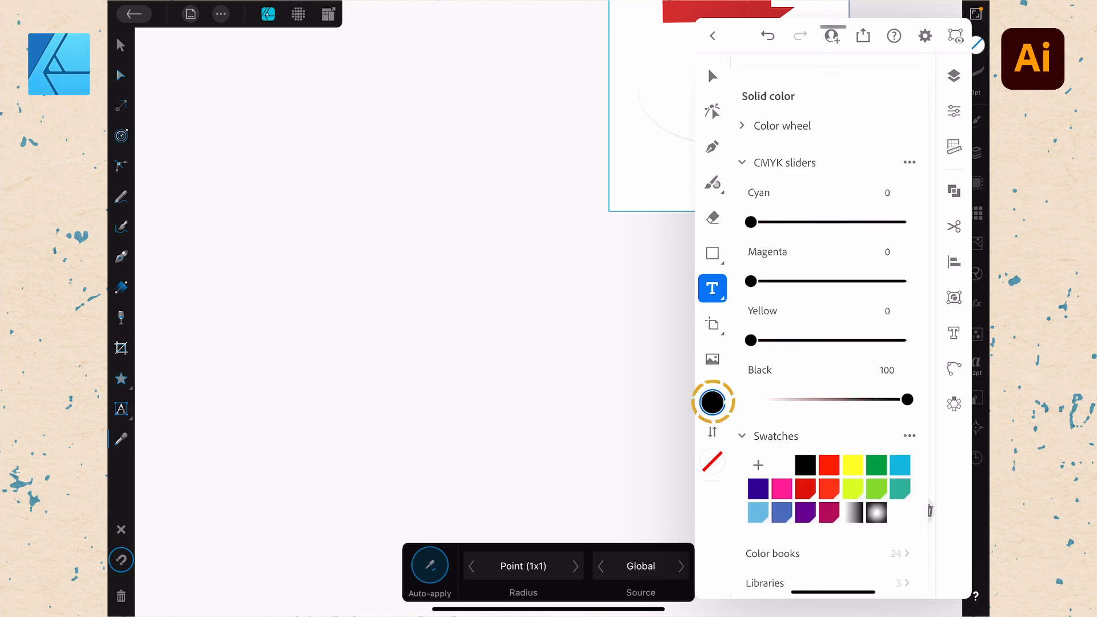
pyautogui.click(782, 126)
pyautogui.click(905, 158)
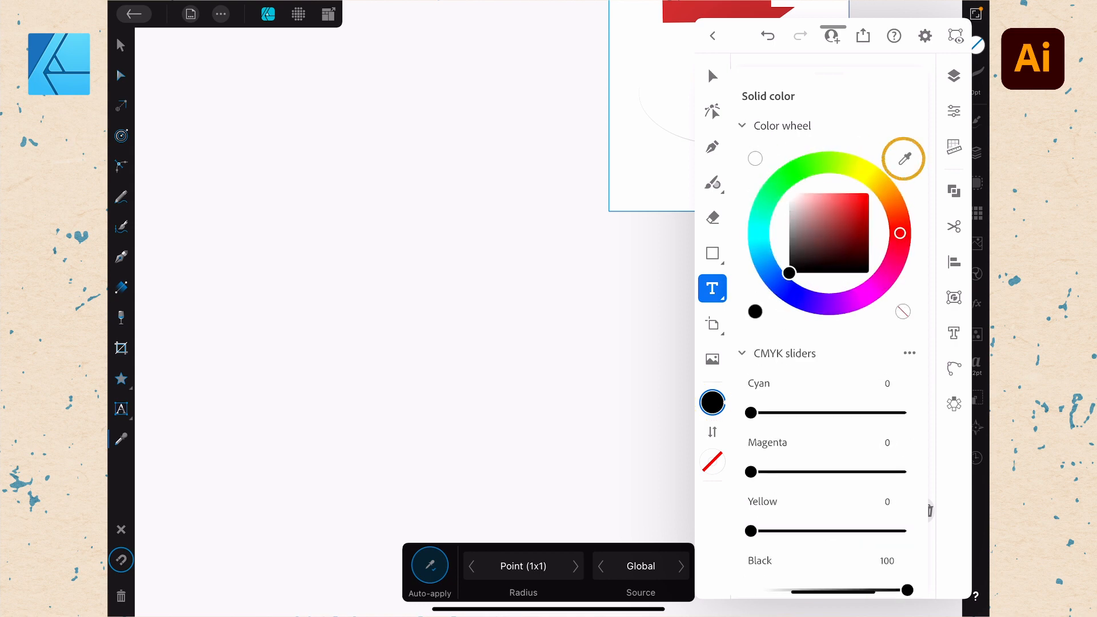
pyautogui.moveTo(833, 309)
pyautogui.mouseDown()
pyautogui.moveTo(848, 104)
pyautogui.moveTo(849, 222)
pyautogui.mouseUp()
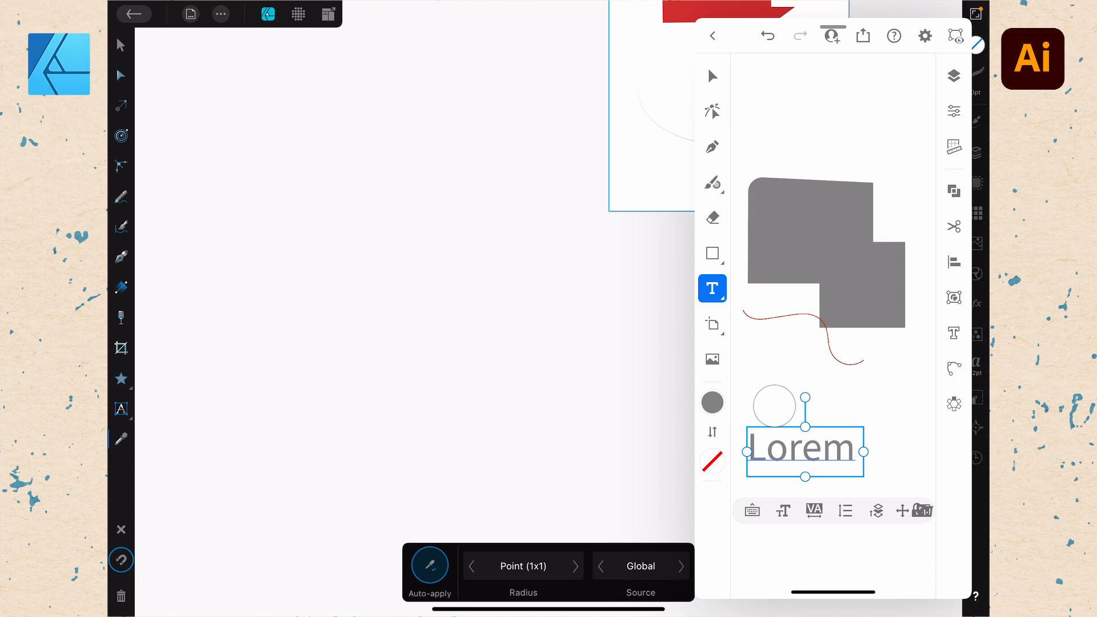
pyautogui.click(954, 225)
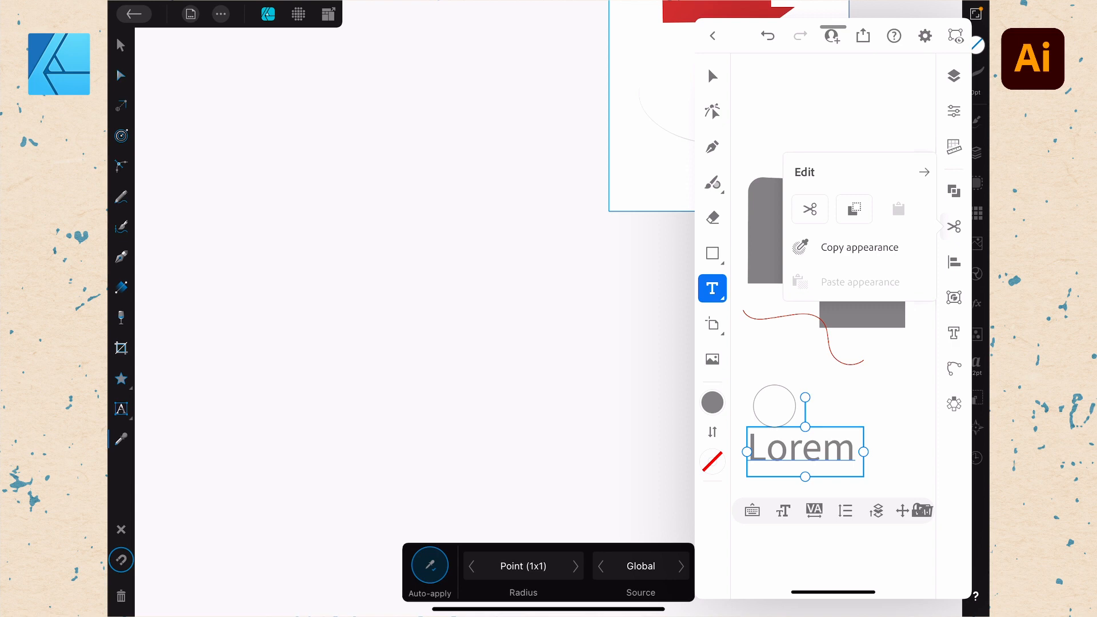
pyautogui.press('Escape')
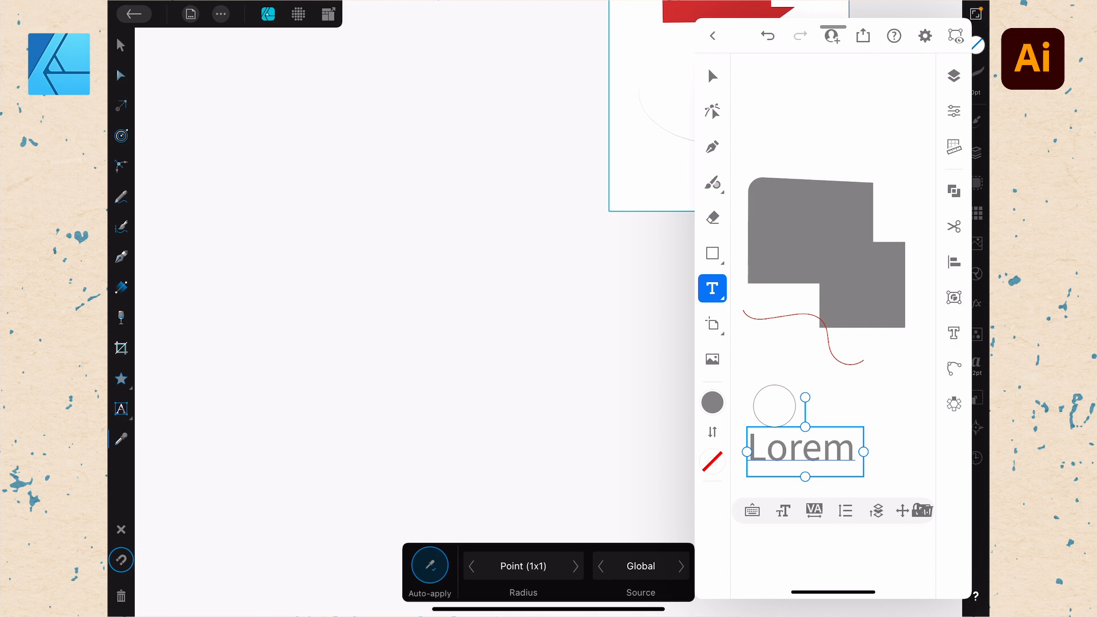
# Step: Switch Affinity to the Pixel persona, then on to the Export persona
pyautogui.click(299, 14)
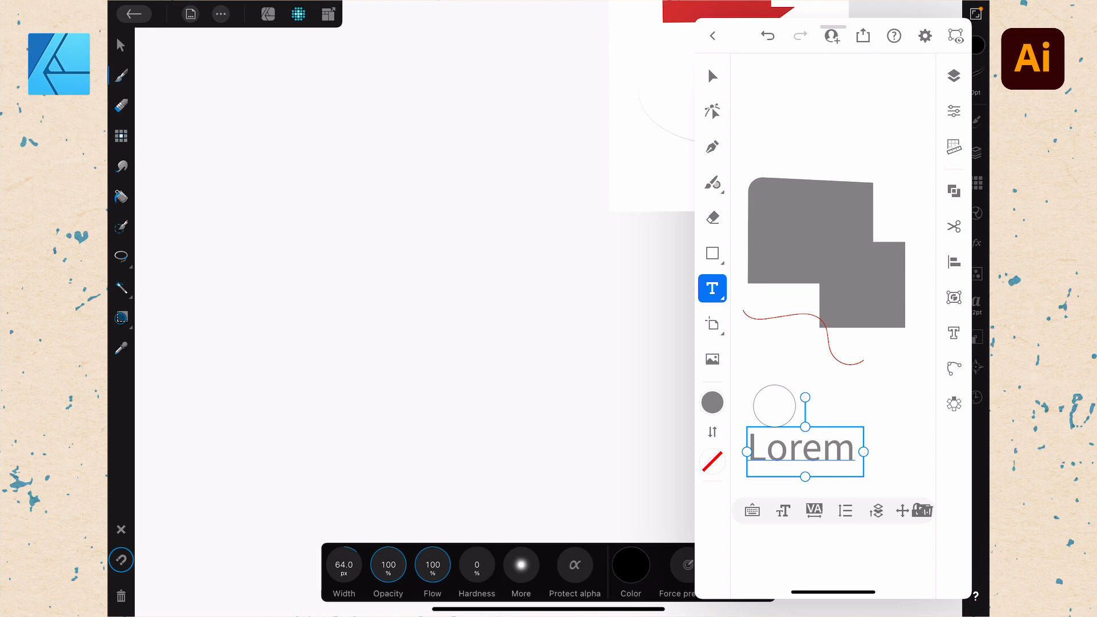
pyautogui.click(328, 14)
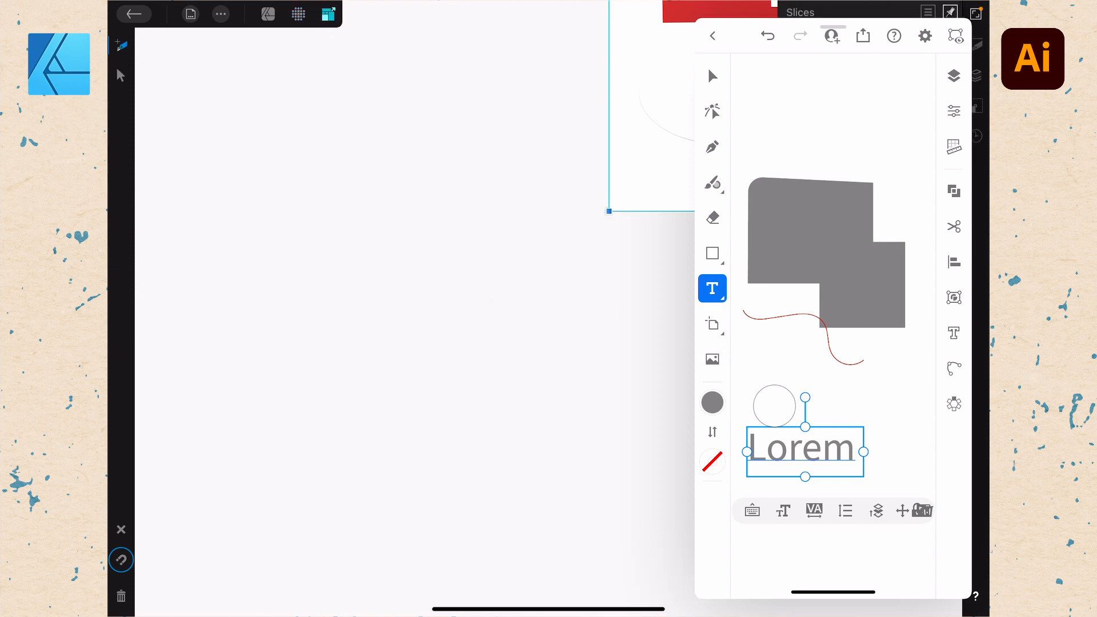
# Step: Return Affinity to the Designer persona for vector drawing
pyautogui.click(267, 14)
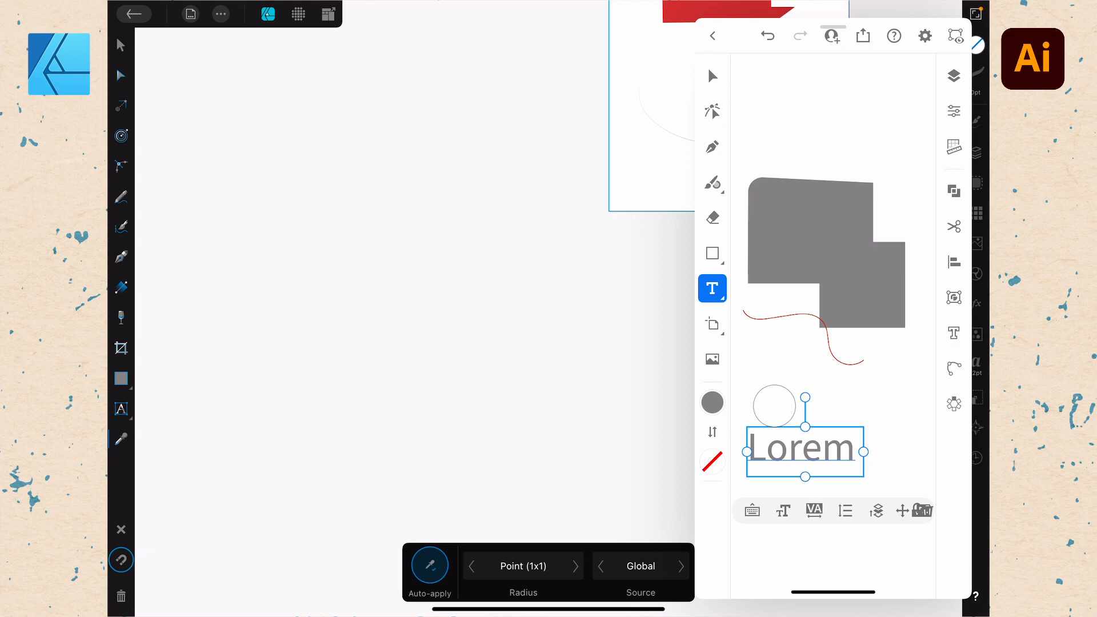
# Step: Erase a diagonal gap through Illustrator's grey shape, splitting it, then bring up image import and Affinity document options
pyautogui.click(713, 218)
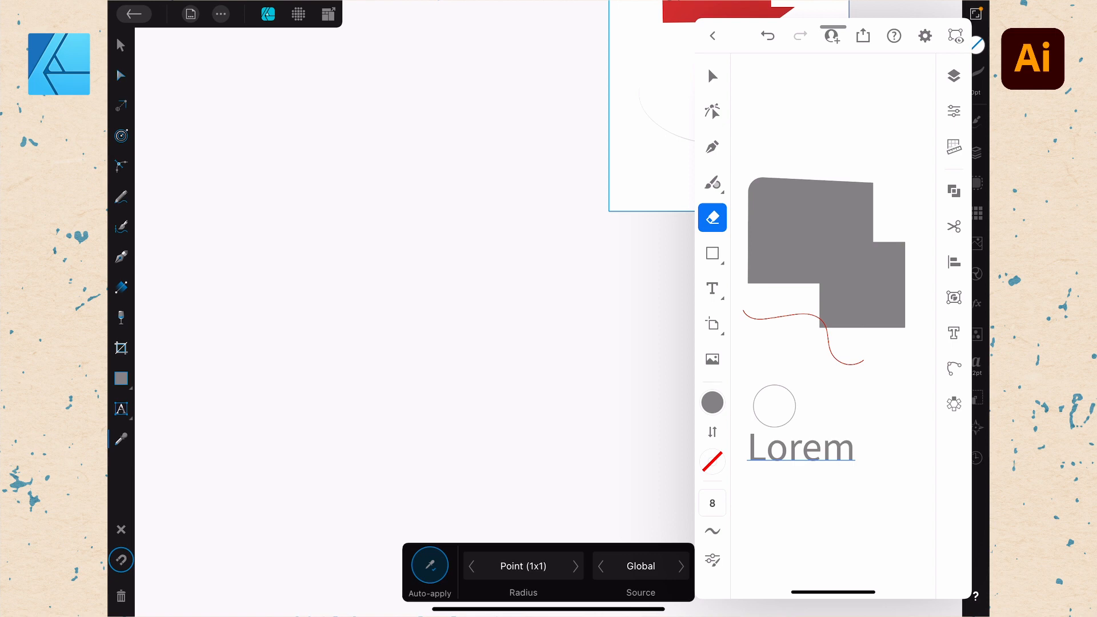
pyautogui.moveTo(810, 180); pyautogui.dragTo(872, 327)
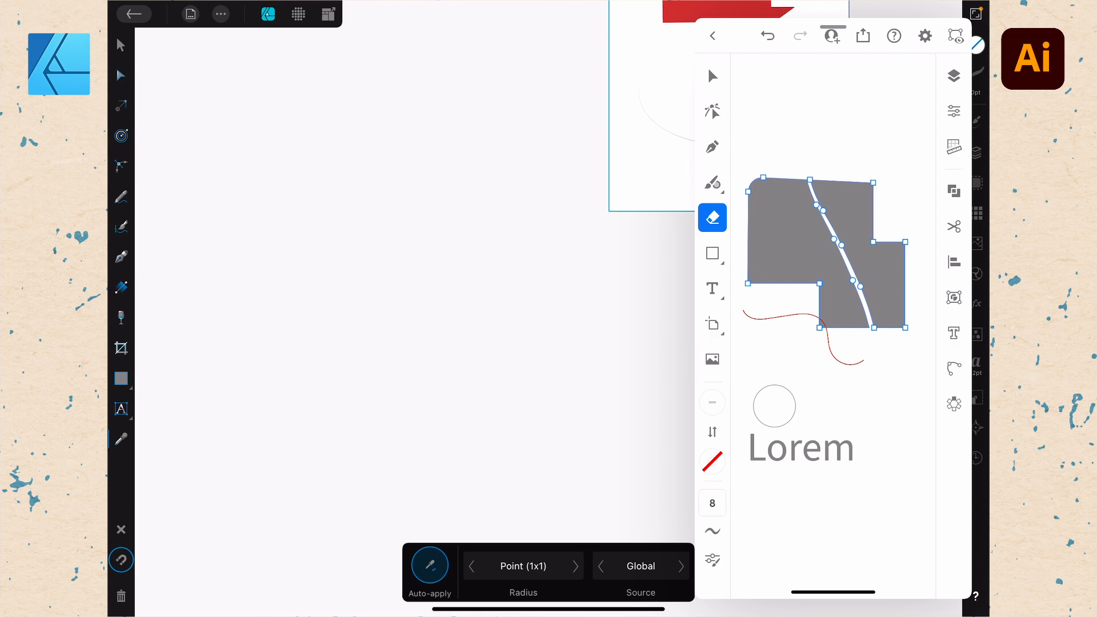
pyautogui.click(712, 360)
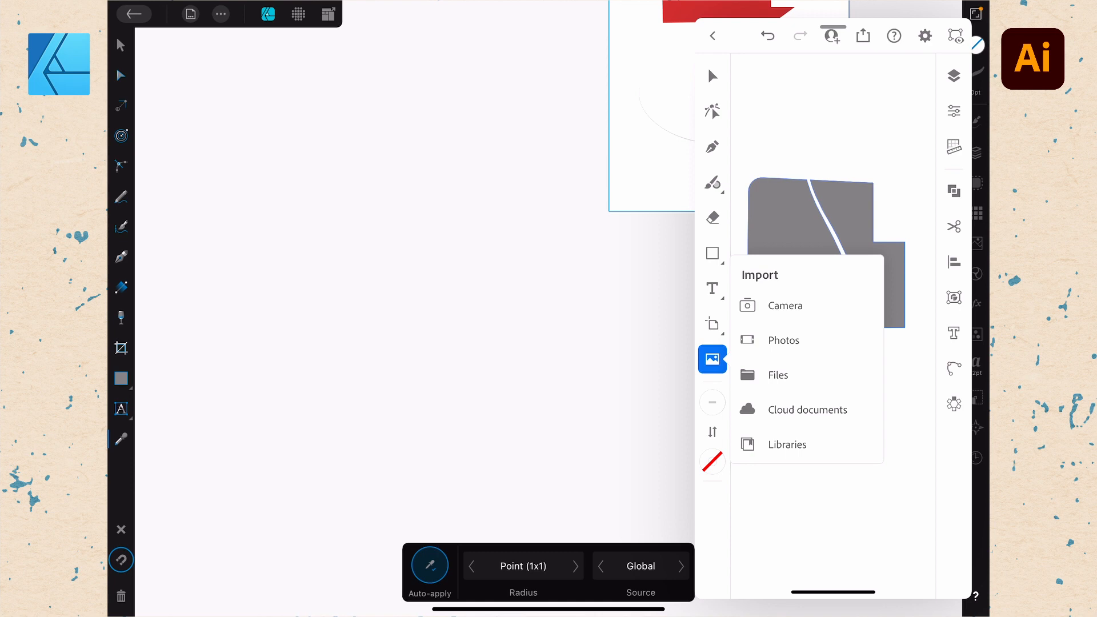
pyautogui.click(191, 14)
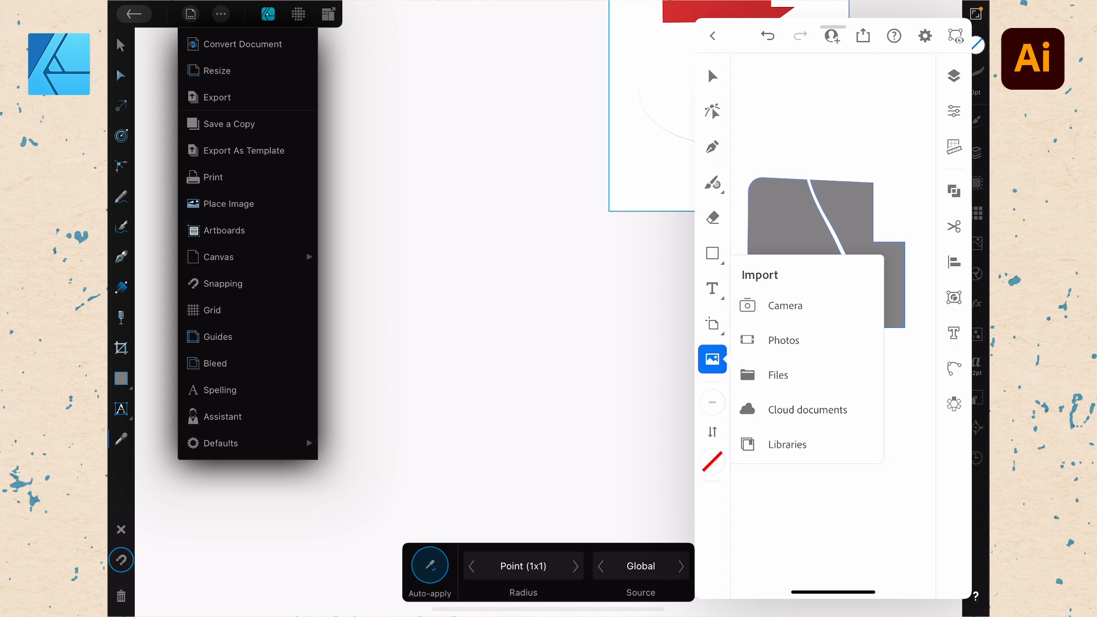
# Step: Show Illustrator's artboard size presets, then briefly view and dismiss Affinity's Document options
pyautogui.press('Escape')
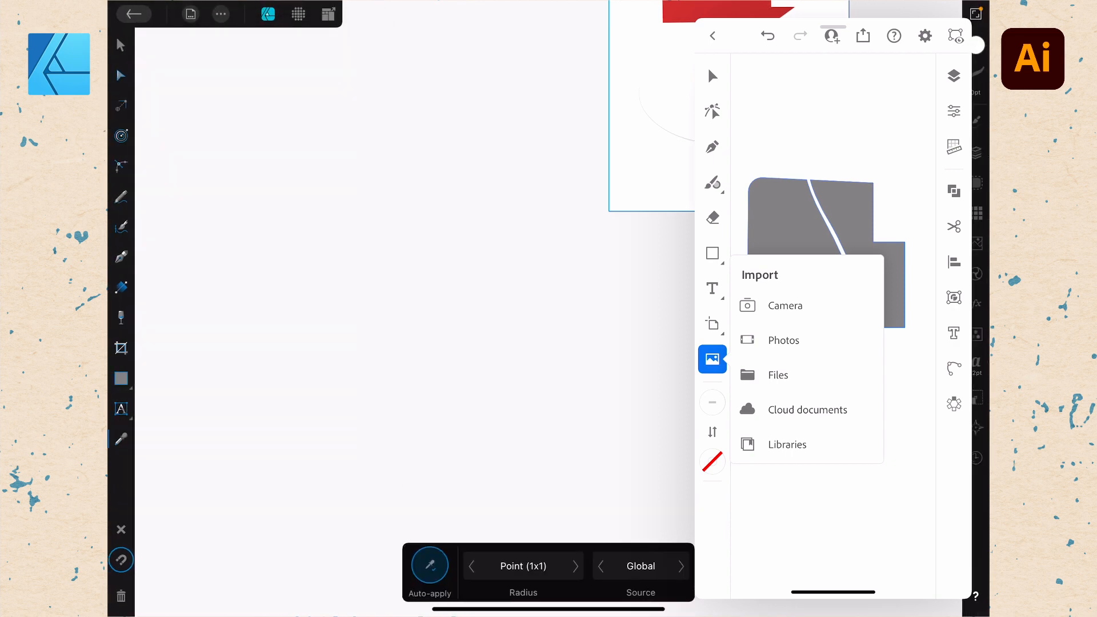
pyautogui.click(713, 76)
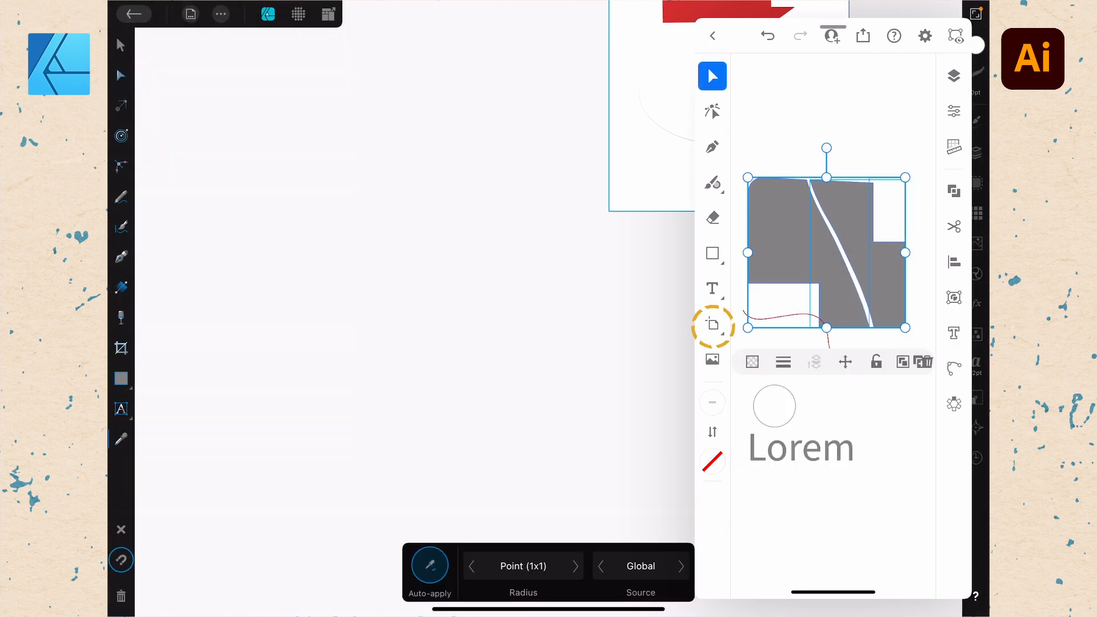
pyautogui.click(713, 324)
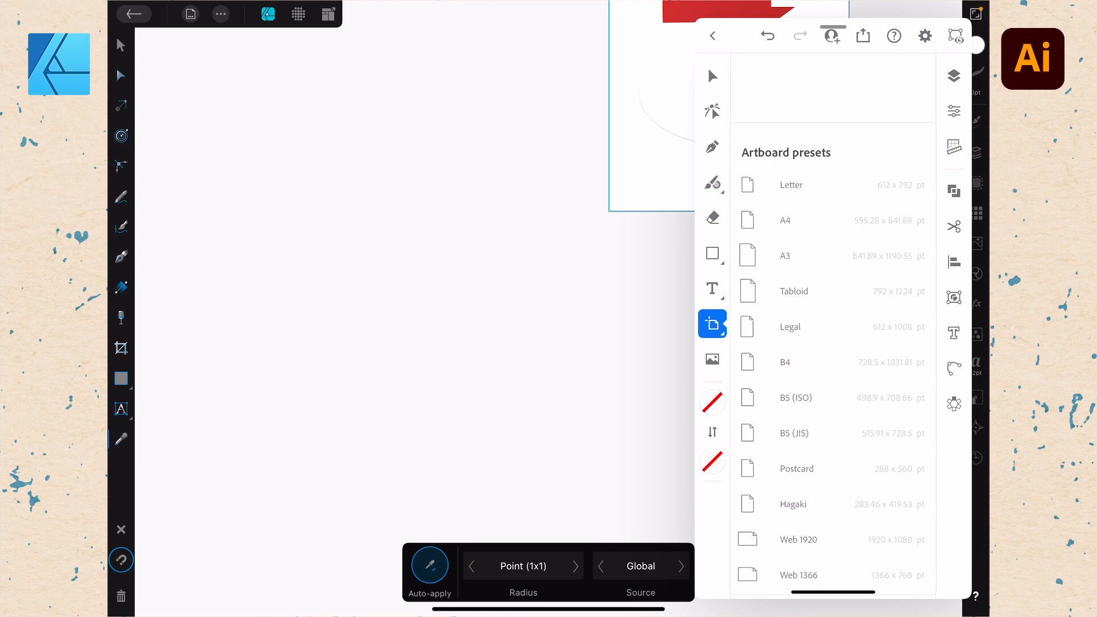
pyautogui.click(220, 14)
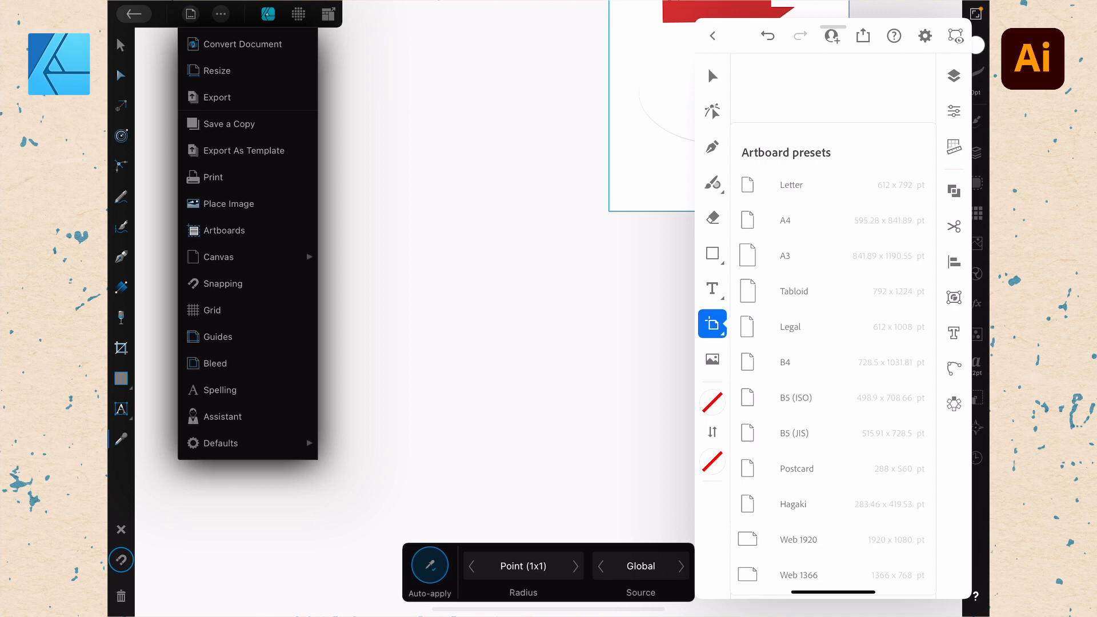
pyautogui.click(220, 14)
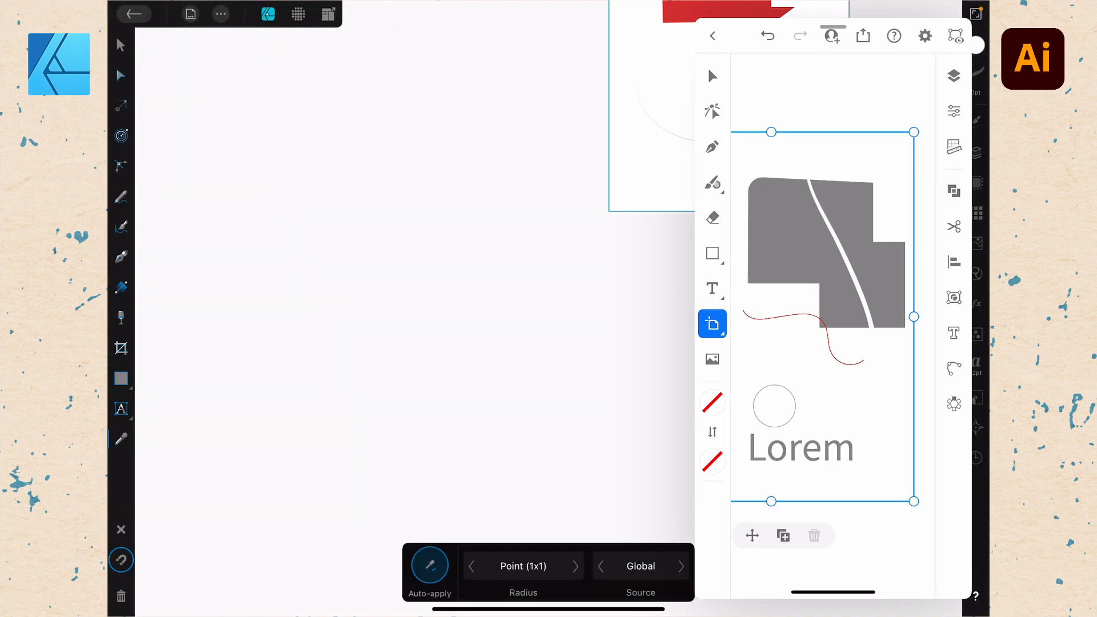